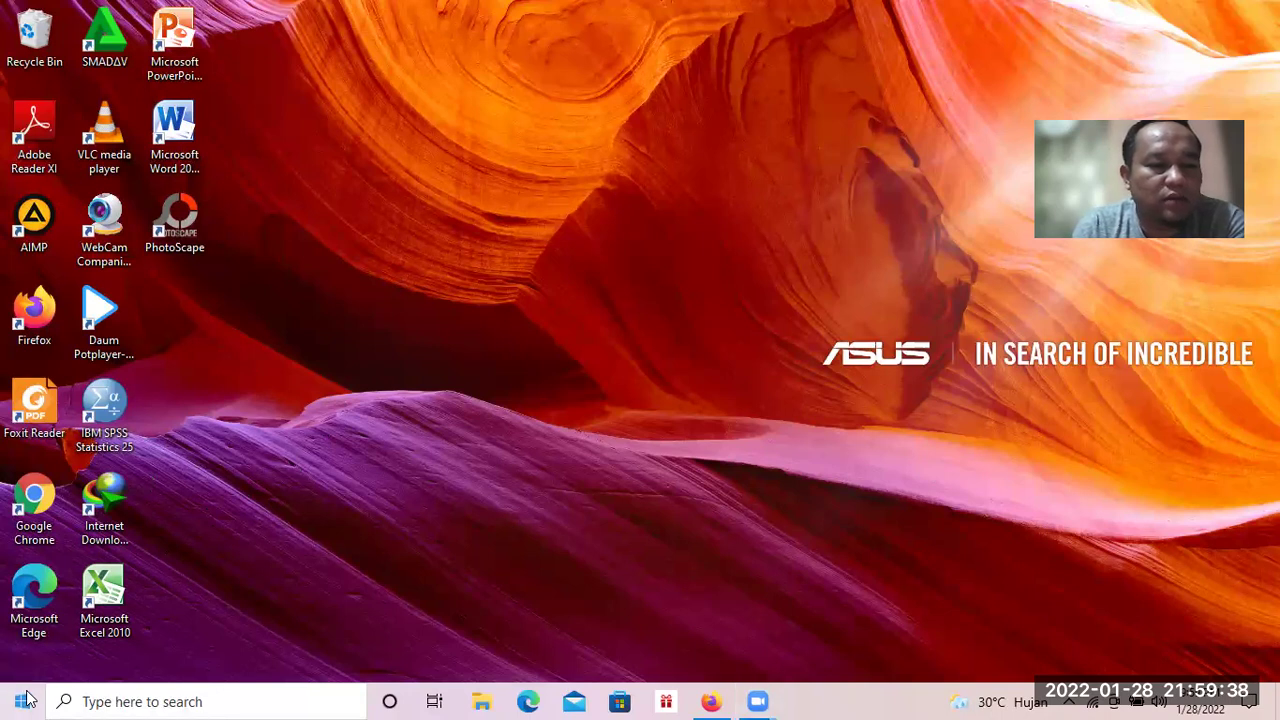
Step: Launch StataMP 16 (64-bit) and dismiss the Stata Announcement window
click(24, 701)
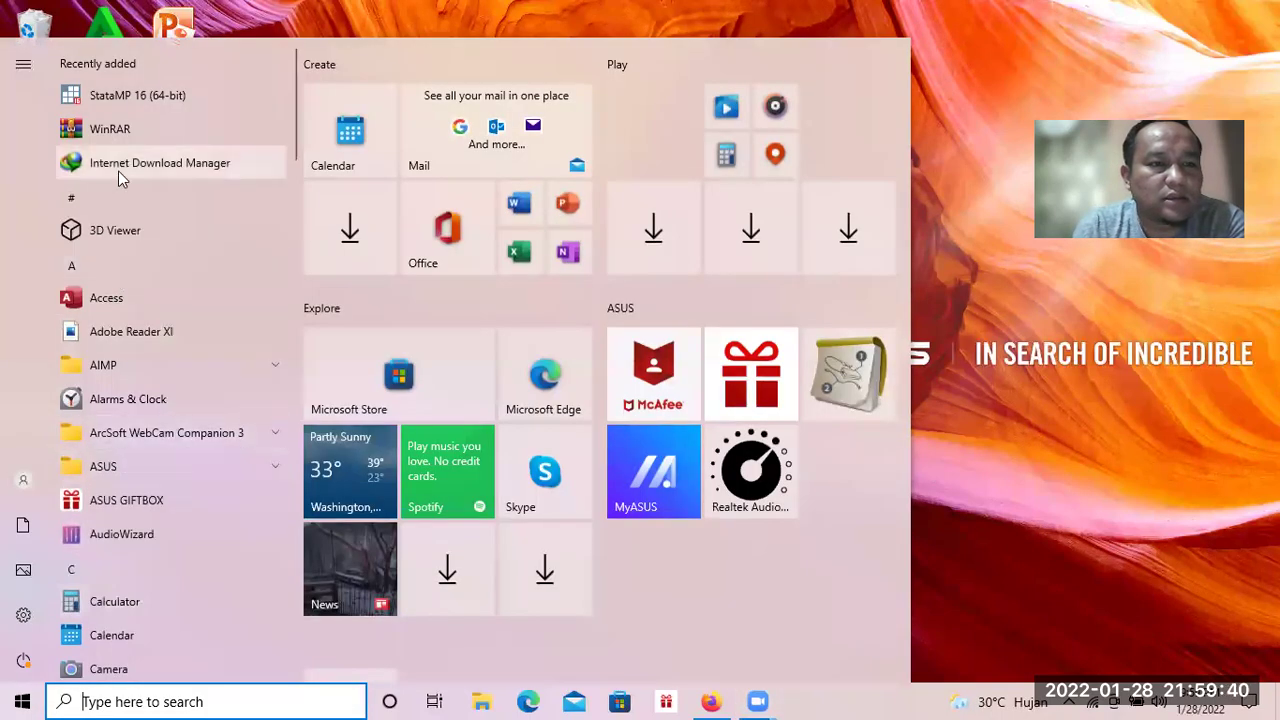
click(145, 96)
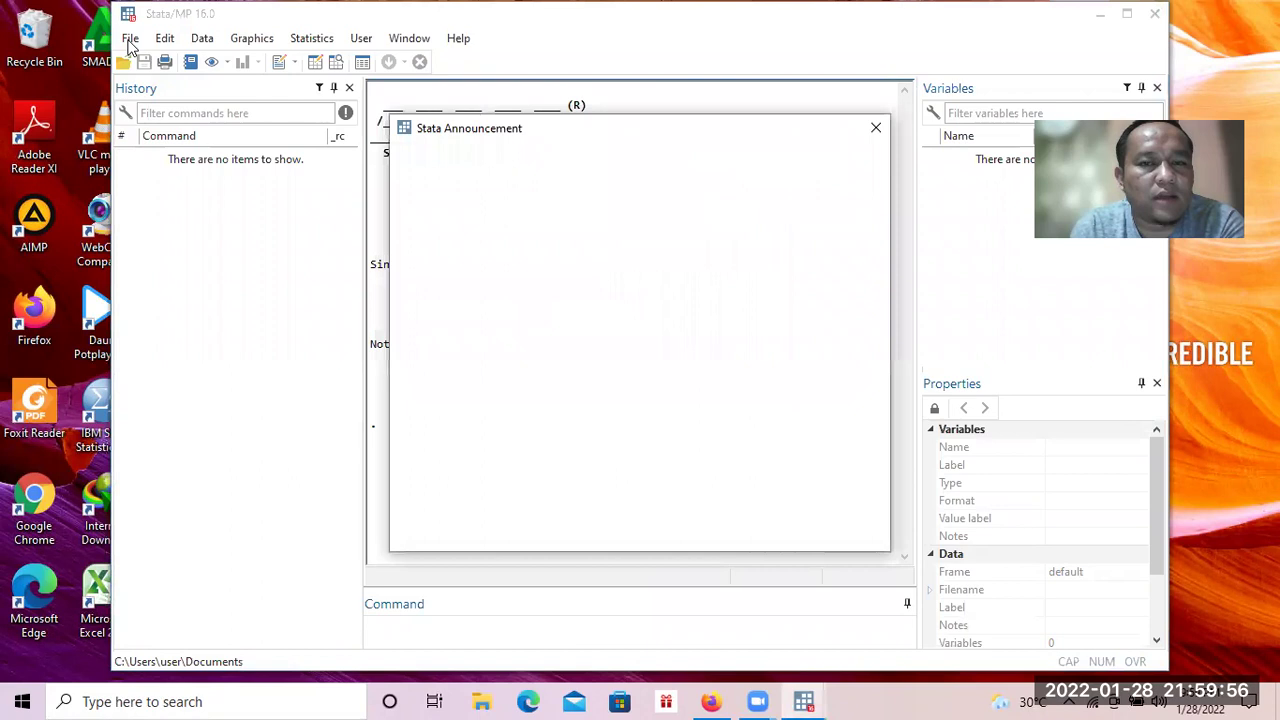
click(875, 129)
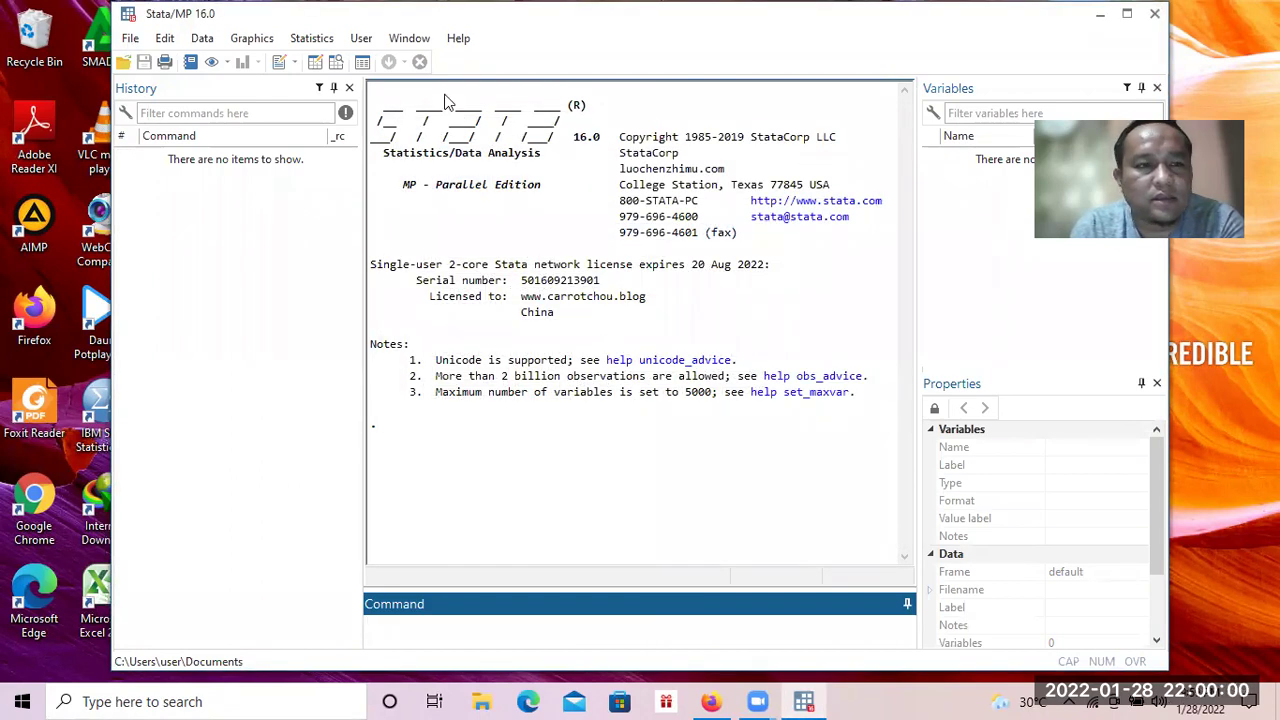
Step: Import the Excel file DATA IPK 2018 from Downloads, using the first row as variable names
click(129, 39)
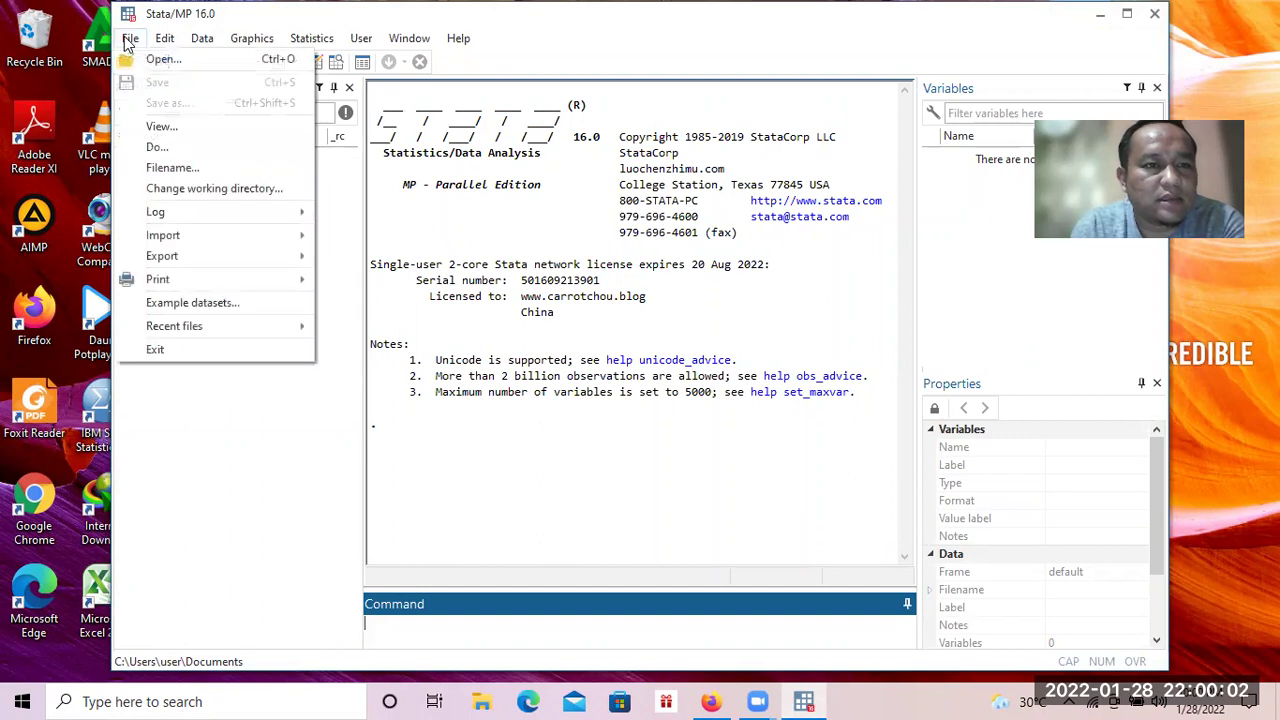
click(129, 39)
click(130, 39)
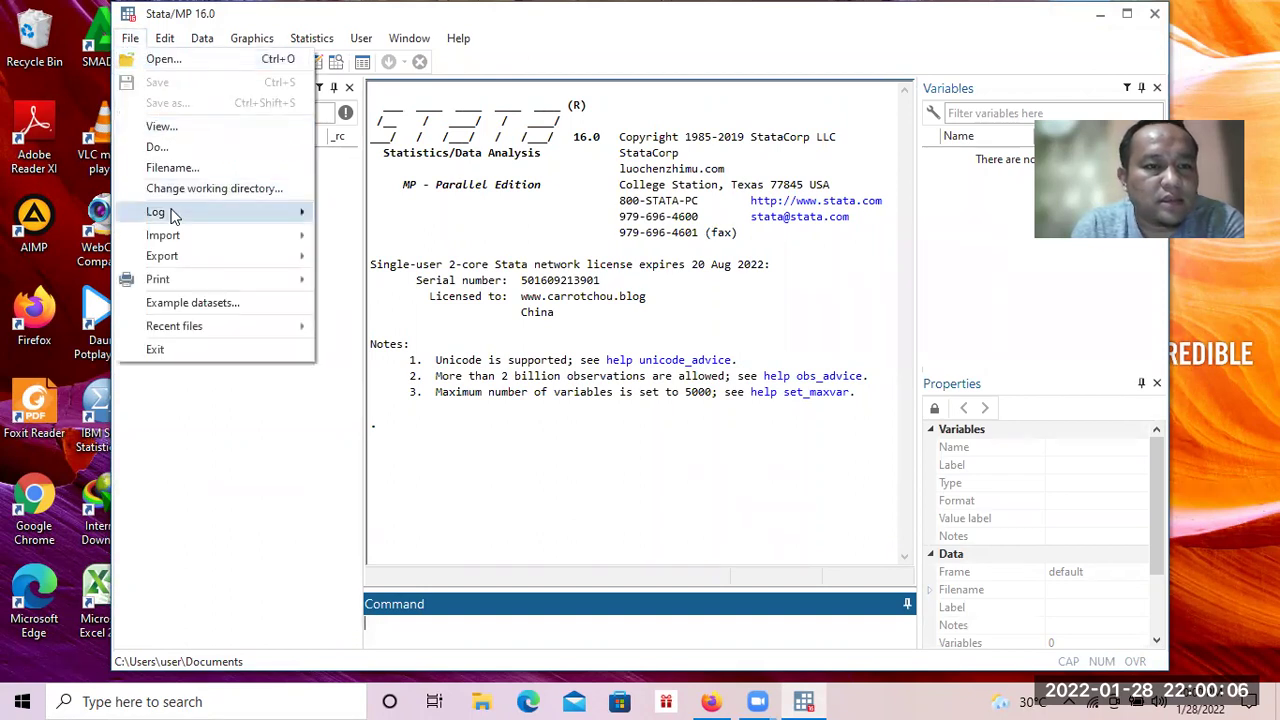
mouse_move(251, 236)
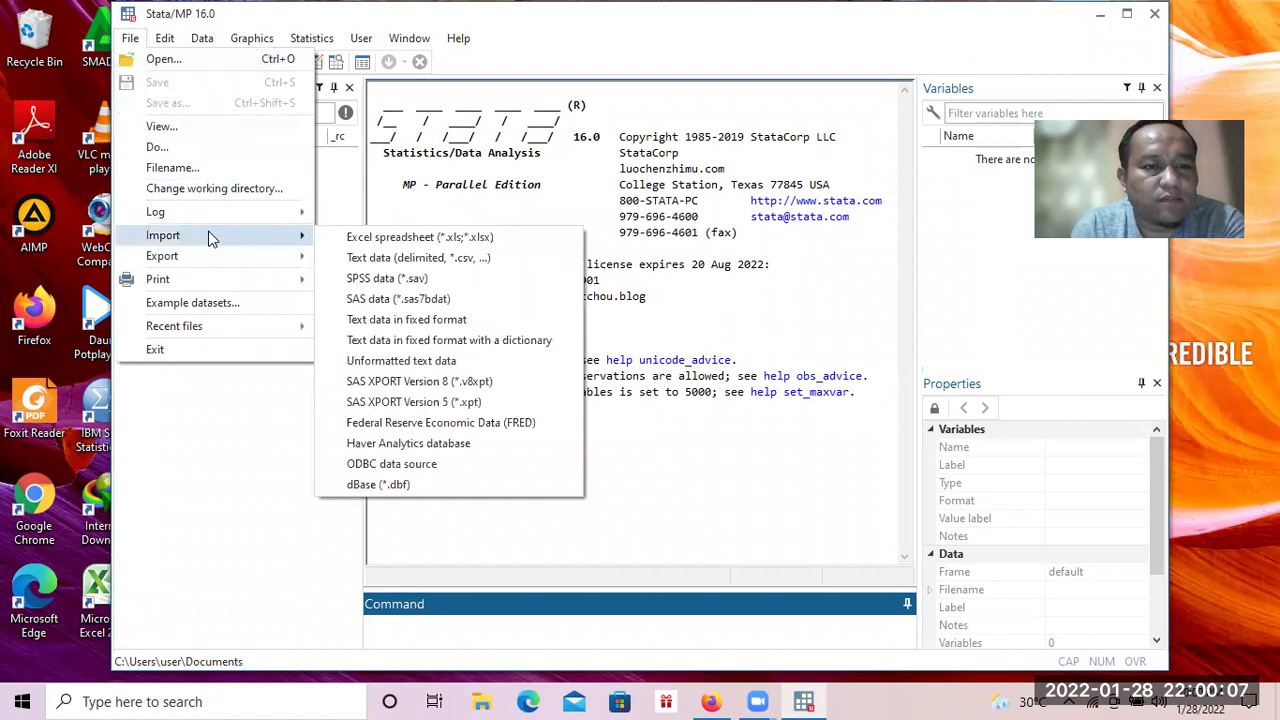
click(385, 240)
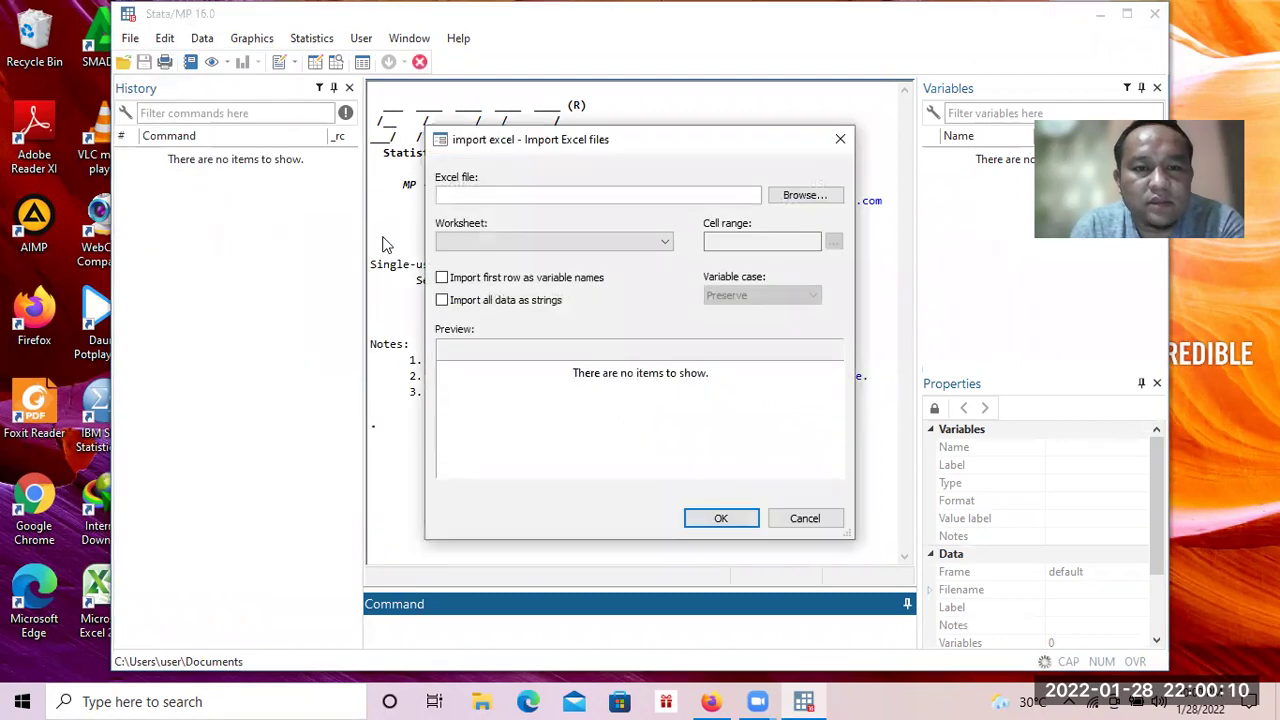
click(810, 198)
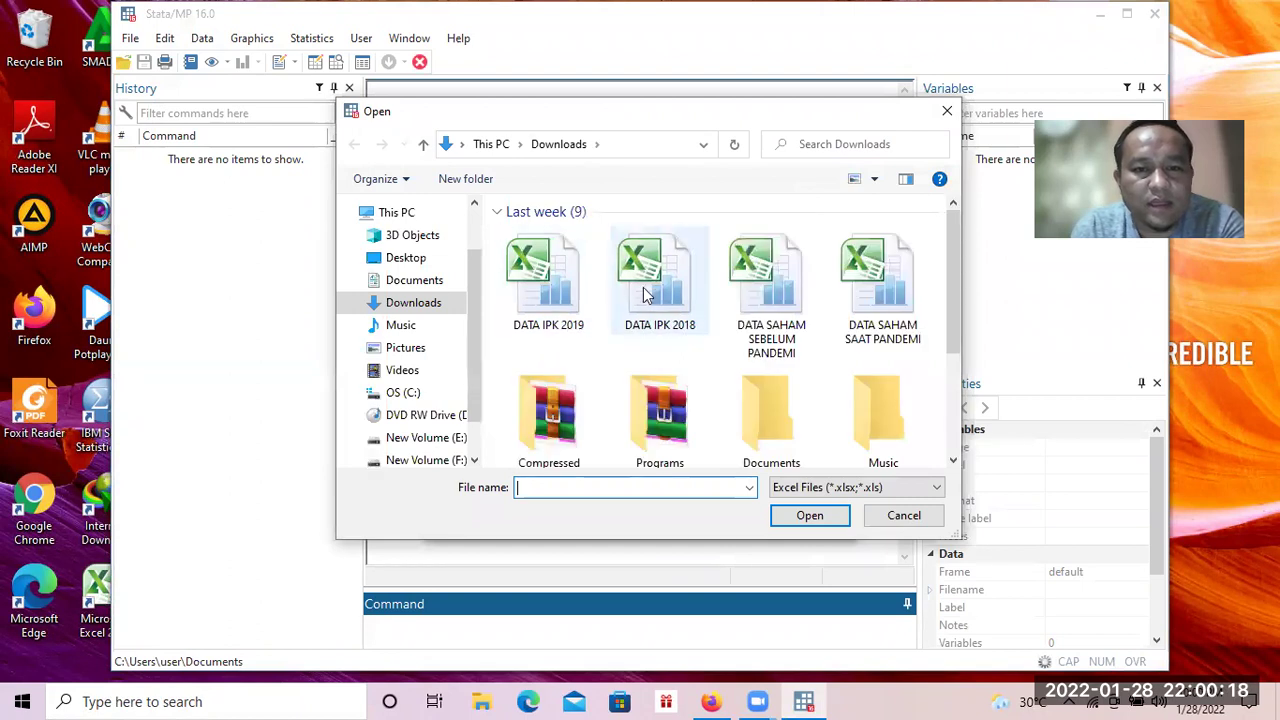
click(646, 294)
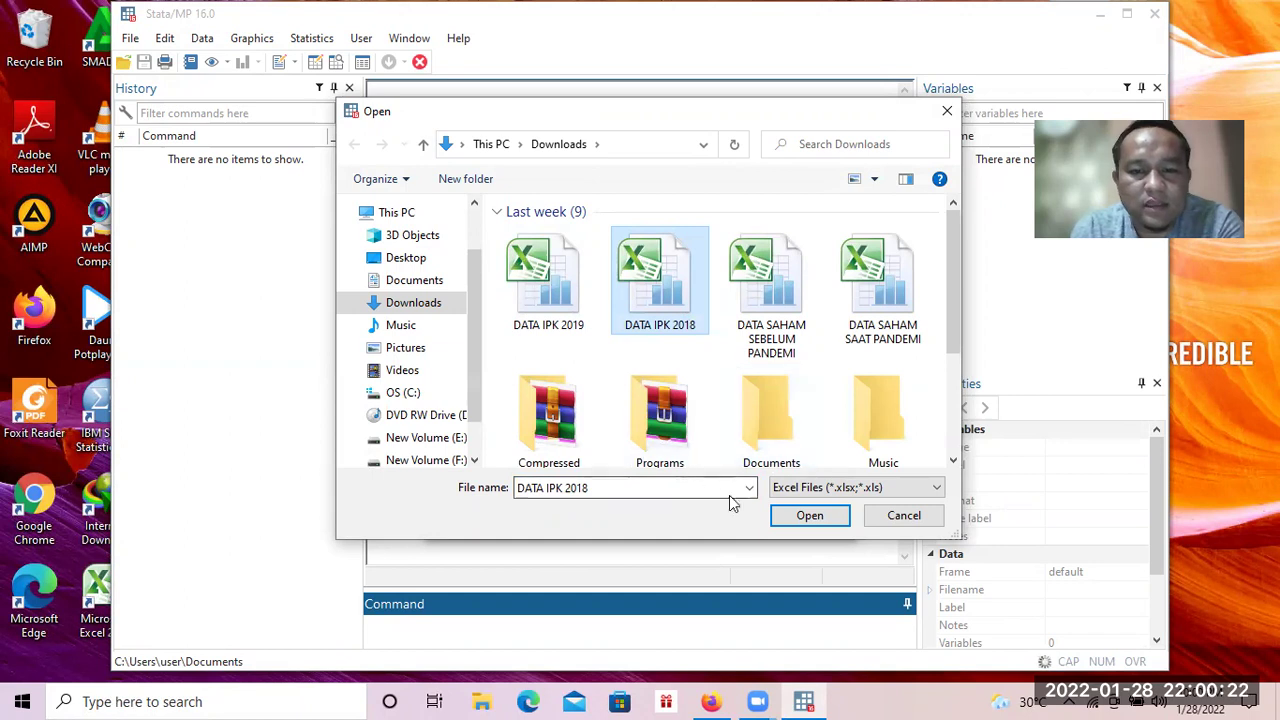
click(806, 516)
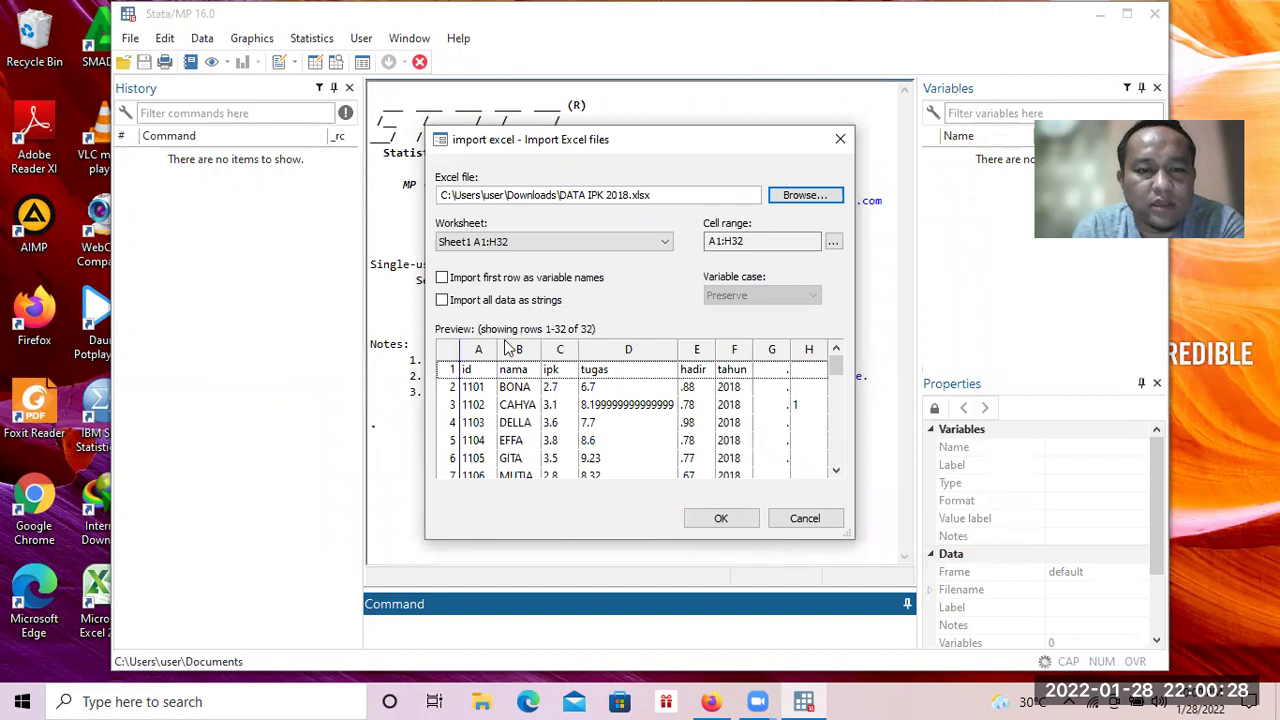
click(442, 278)
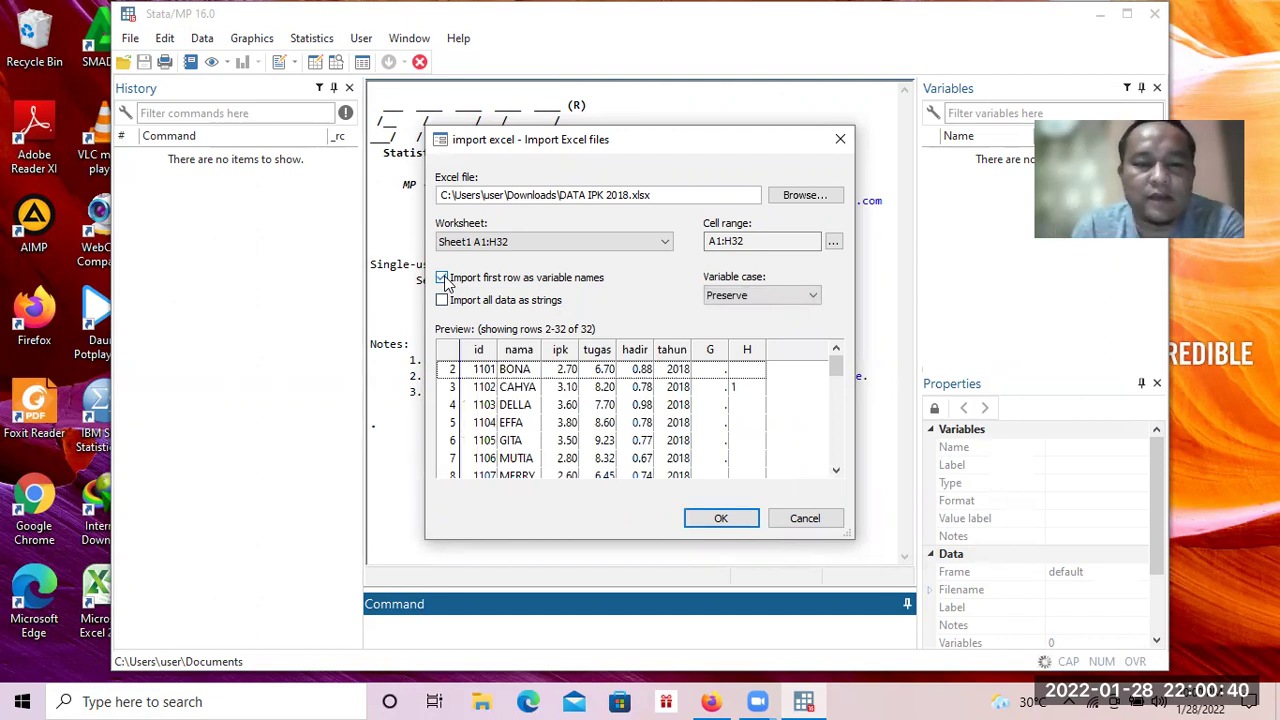
click(721, 519)
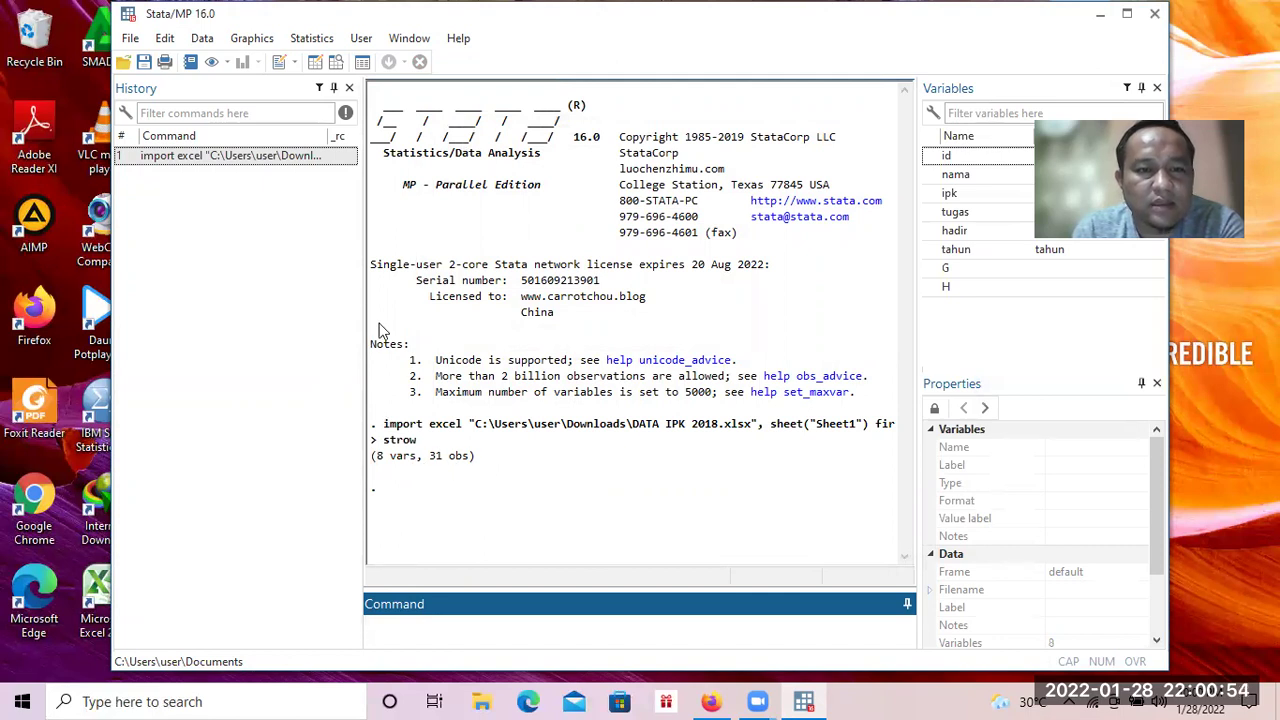
Step: Open the imported 2018 data in the Data Editor and save it in Downloads as the Stata dataset "data ipk 2018 oke"
click(314, 62)
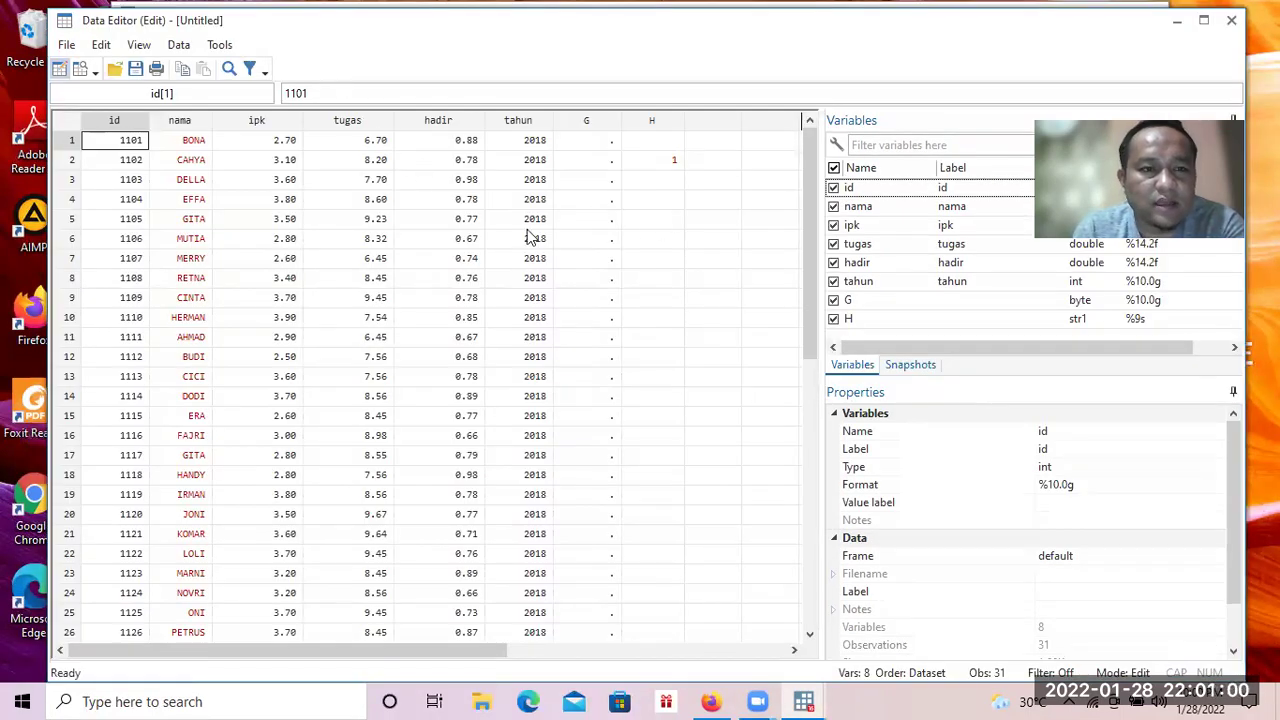
mouse_move(812, 253)
mouse_down()
mouse_move(812, 342)
mouse_move(808, 238)
mouse_up()
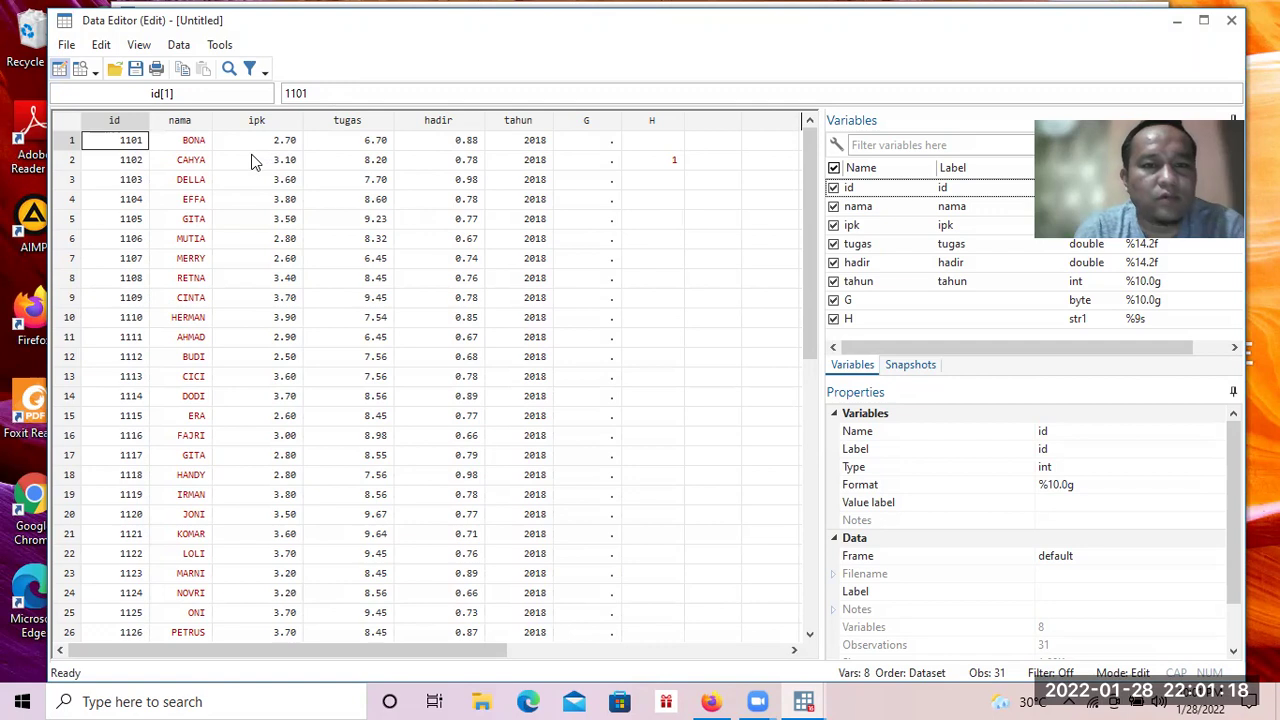
click(66, 45)
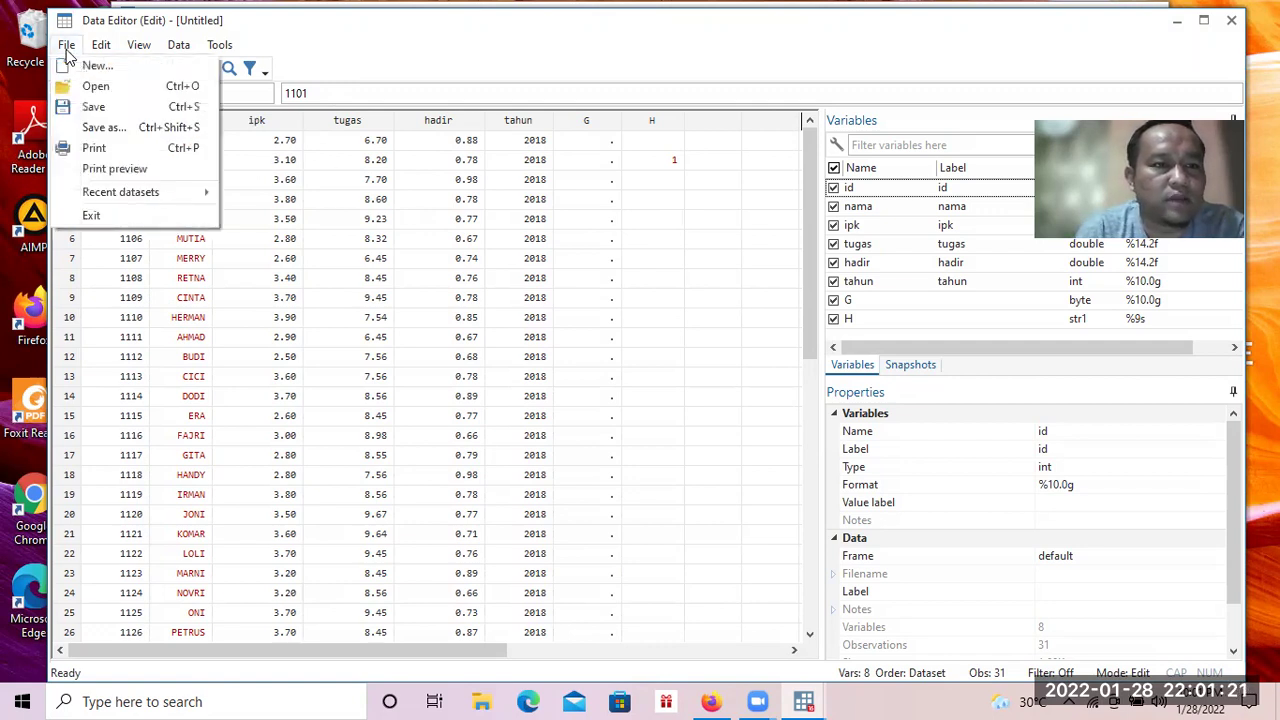
click(104, 130)
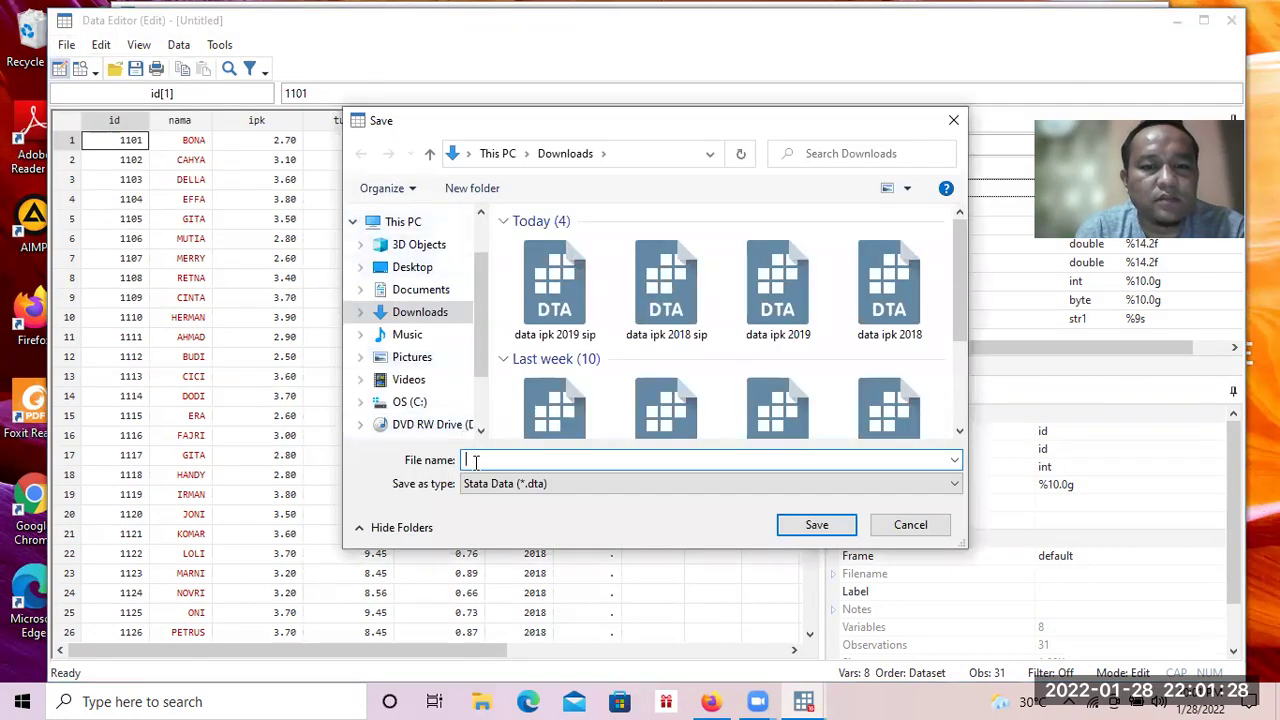
text(d)
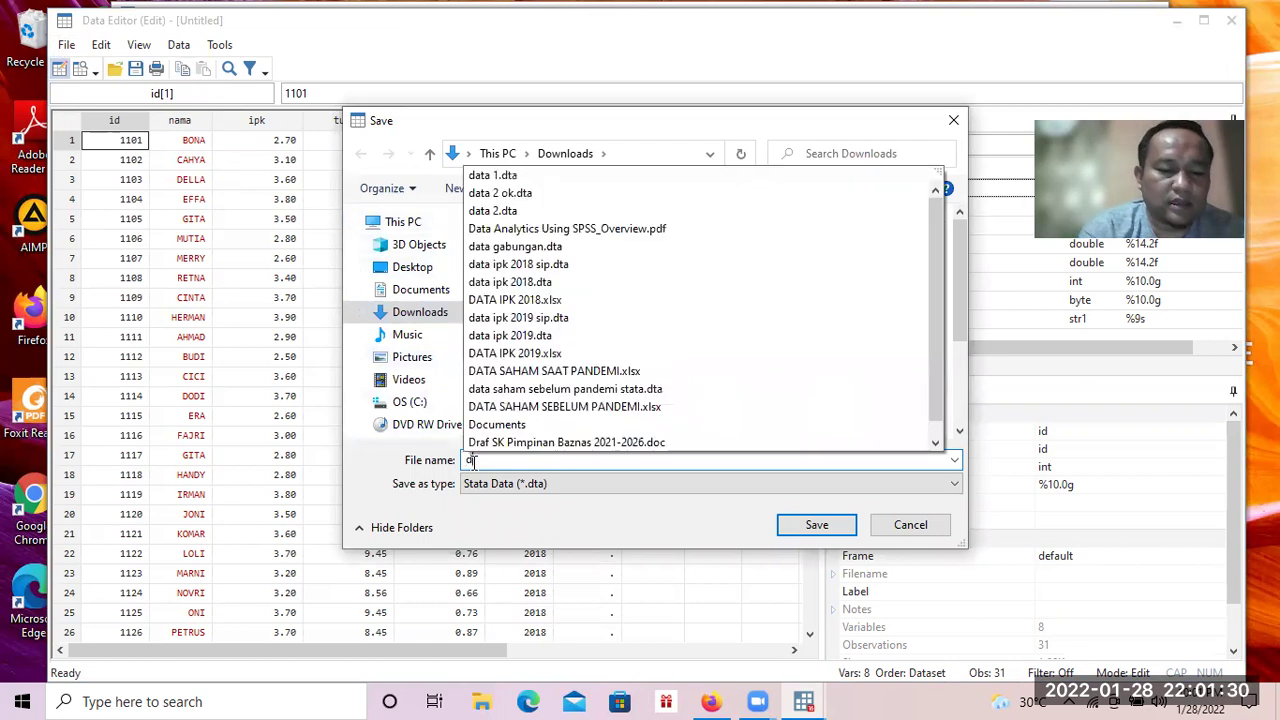
text(ata ip)
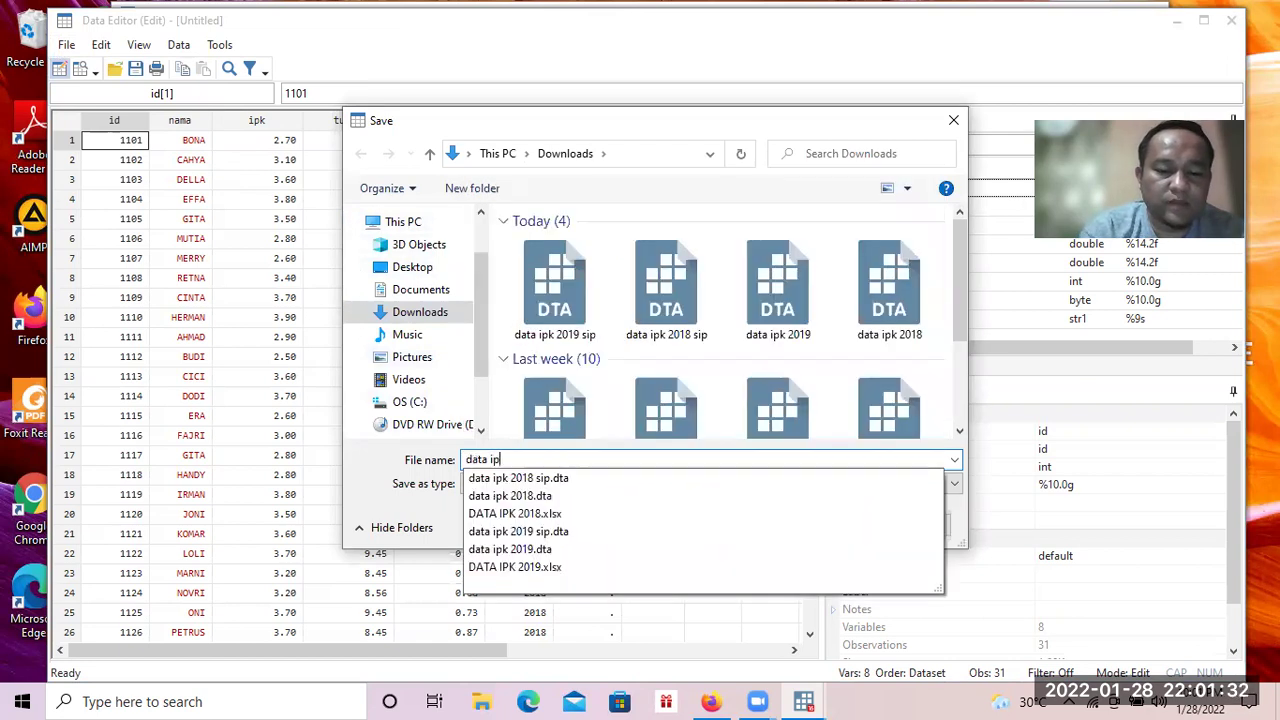
text(k 2018 oke)
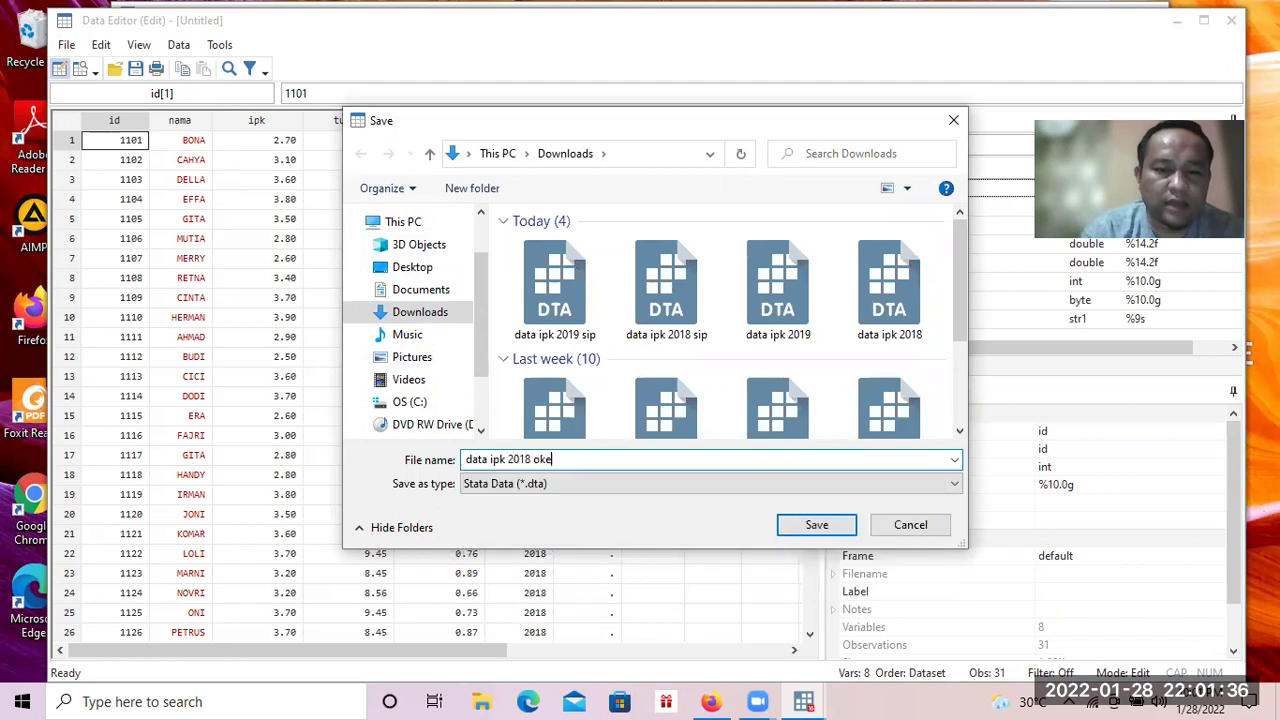
click(817, 526)
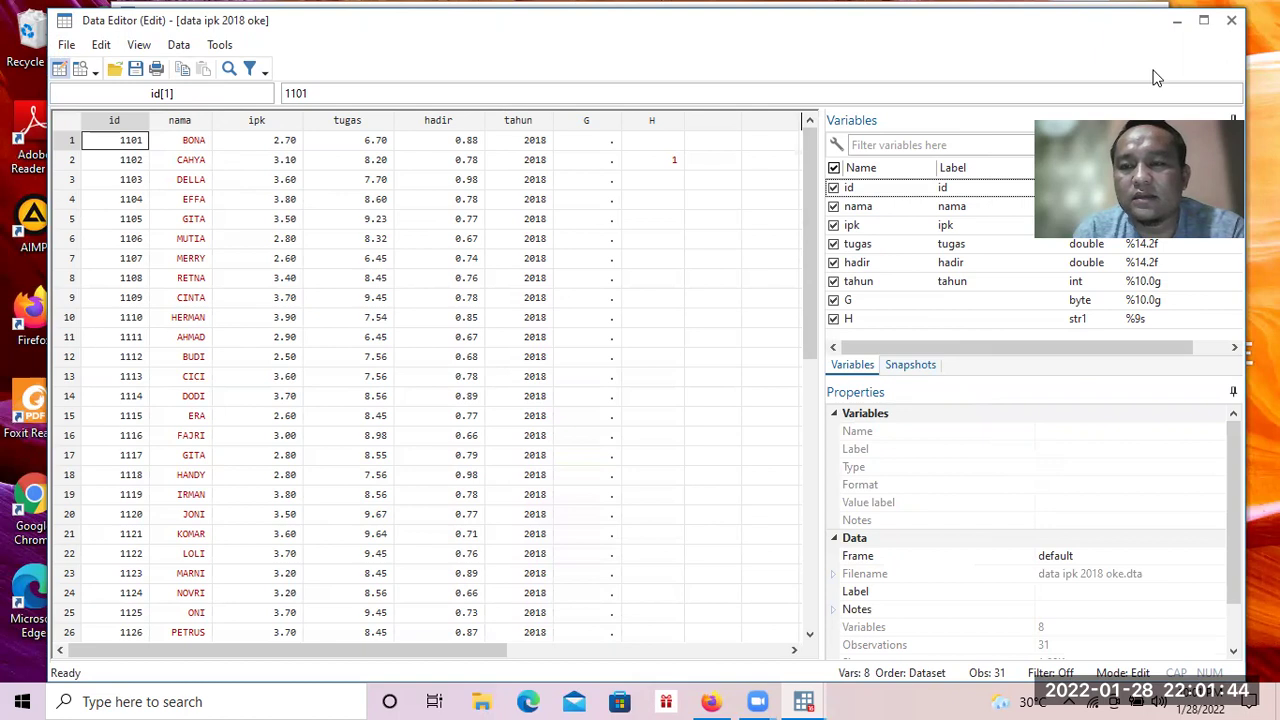
Step: Close the Data Editor and the current Stata session, and launch StataMP 16 (64-bit) again
click(1231, 22)
click(1153, 16)
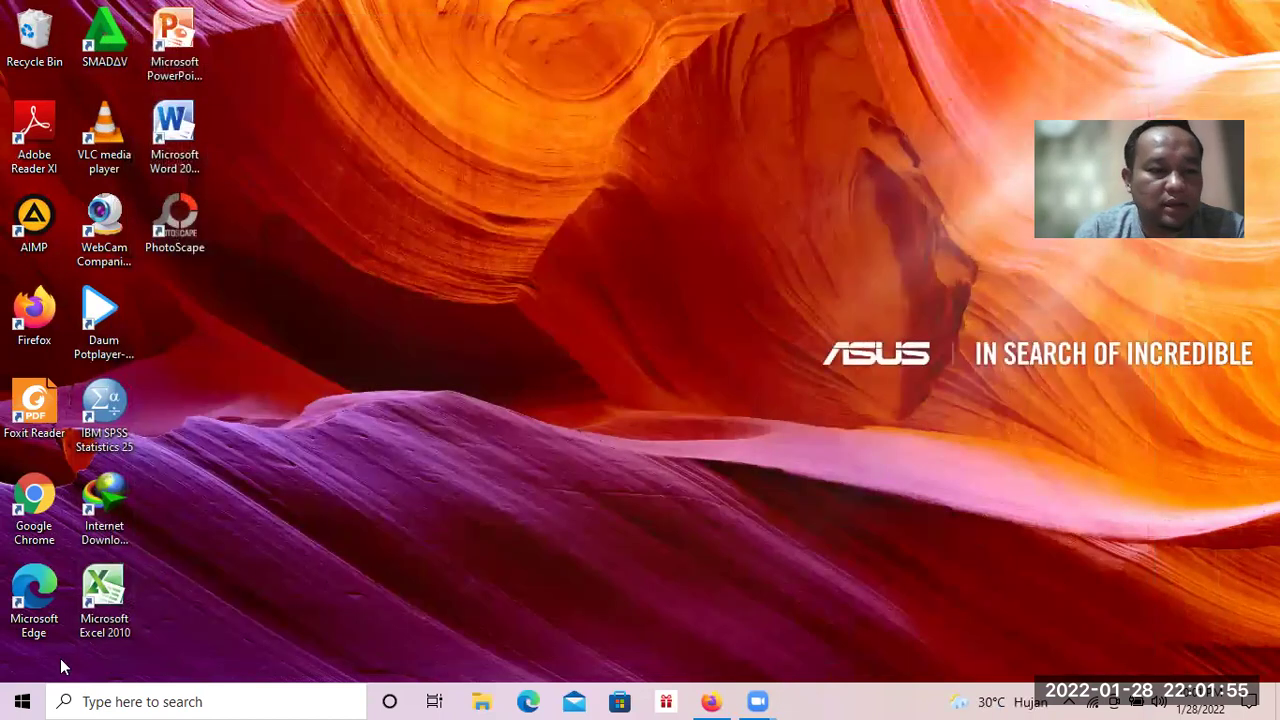
click(22, 701)
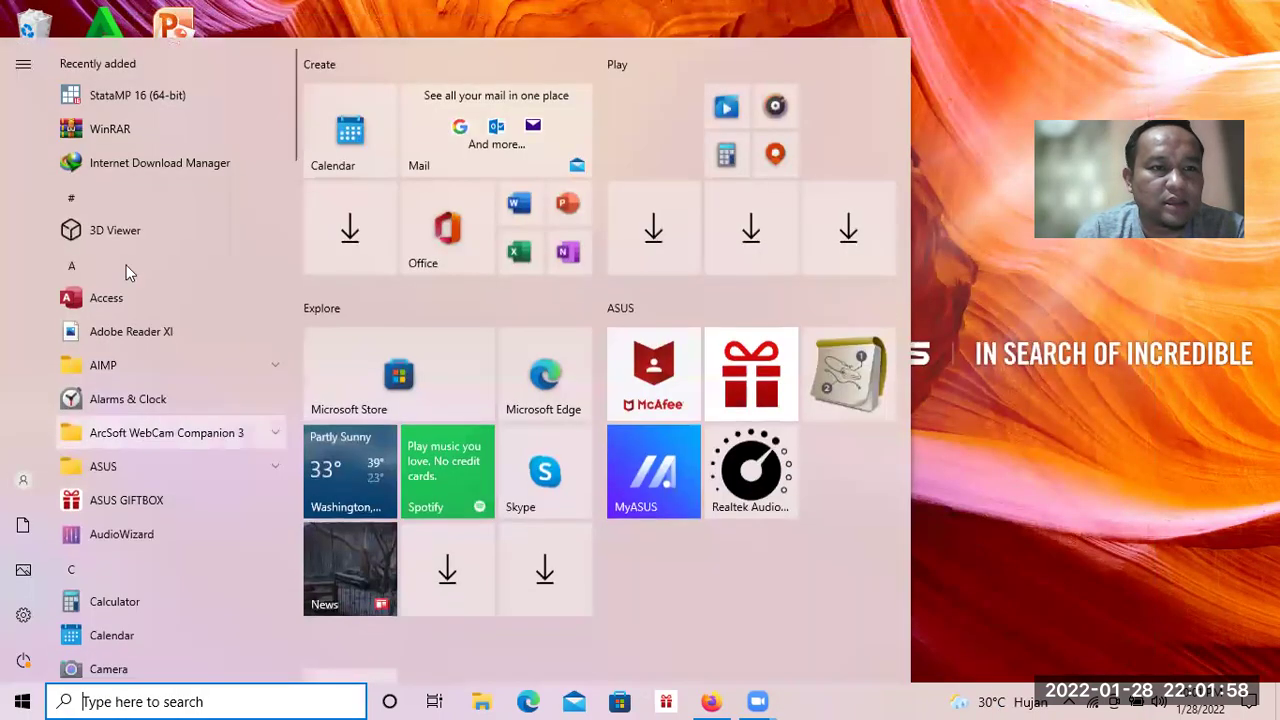
click(131, 97)
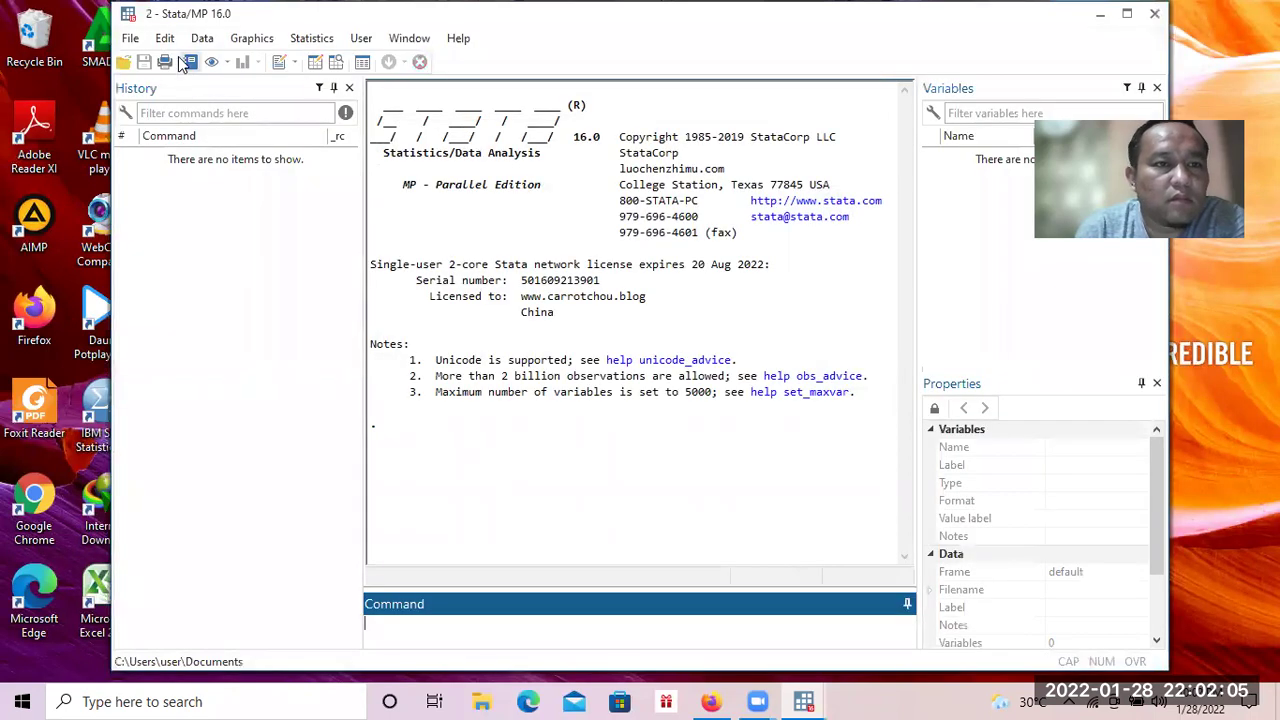
Step: Import the Excel file DATA IPK 2019 from Downloads, using the first row as variable names
click(130, 38)
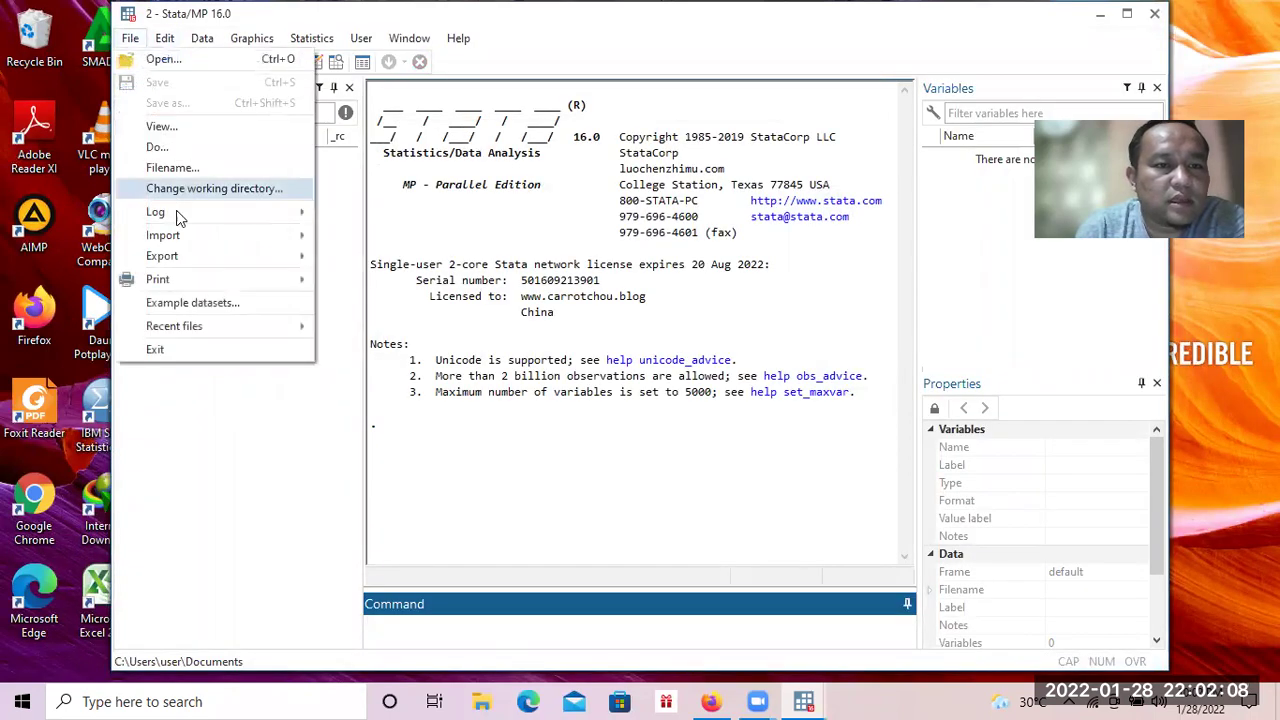
mouse_move(300, 235)
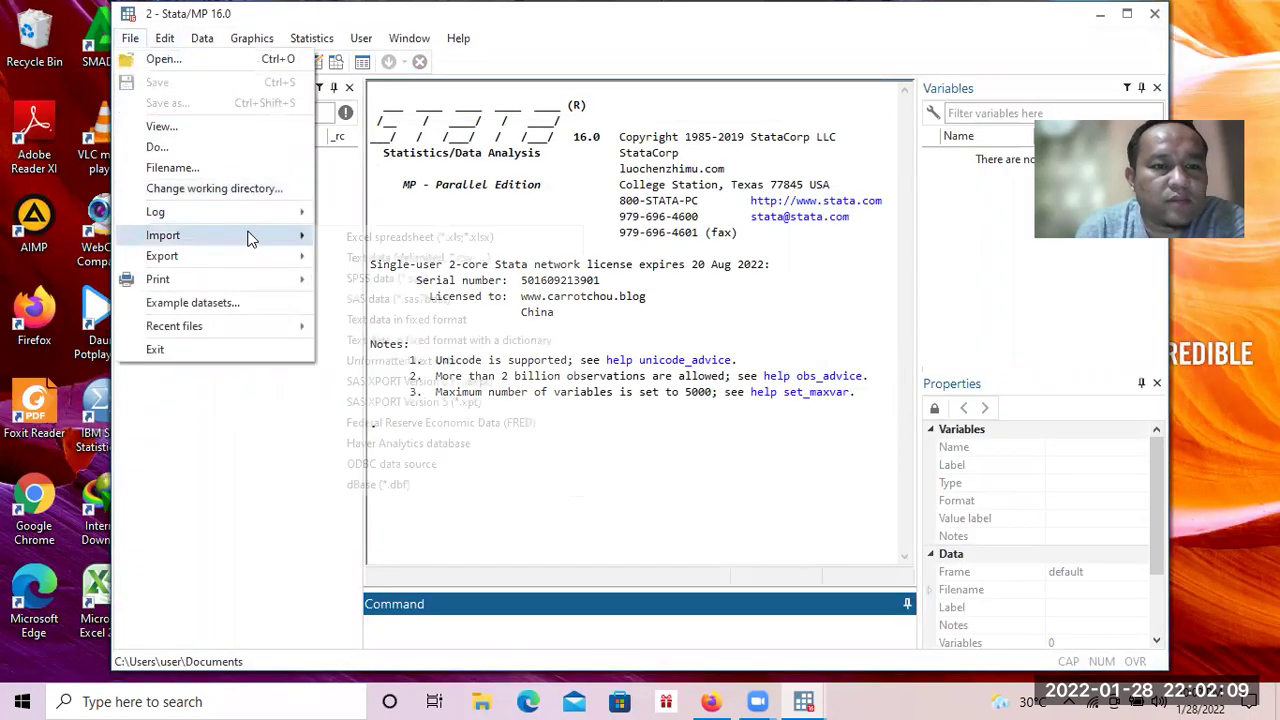
click(342, 237)
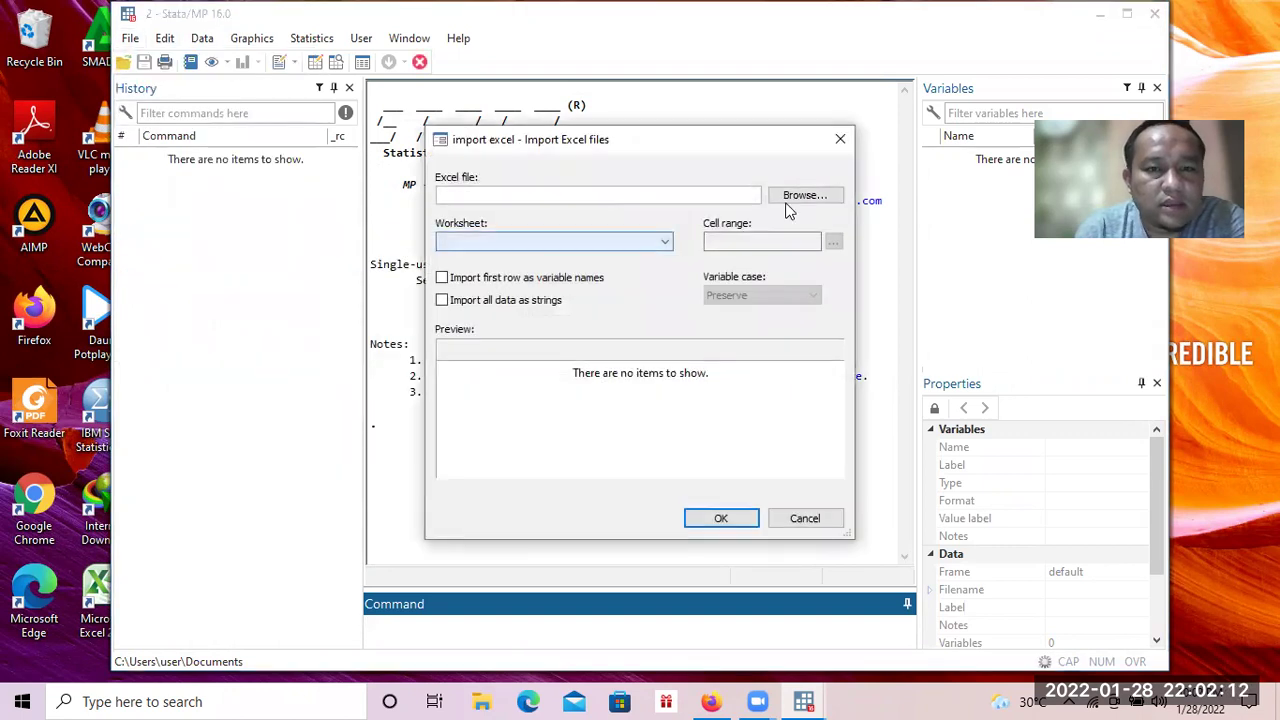
click(789, 198)
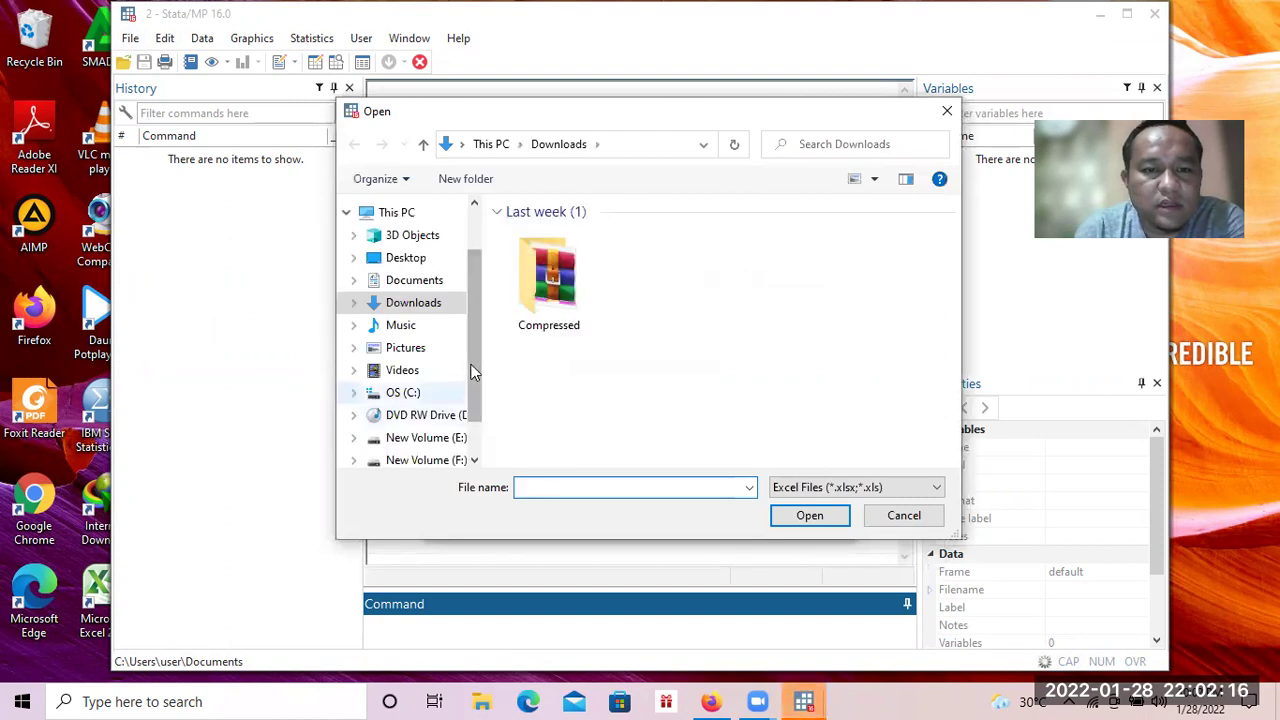
drag(472, 348, 578, 318)
click(876, 131)
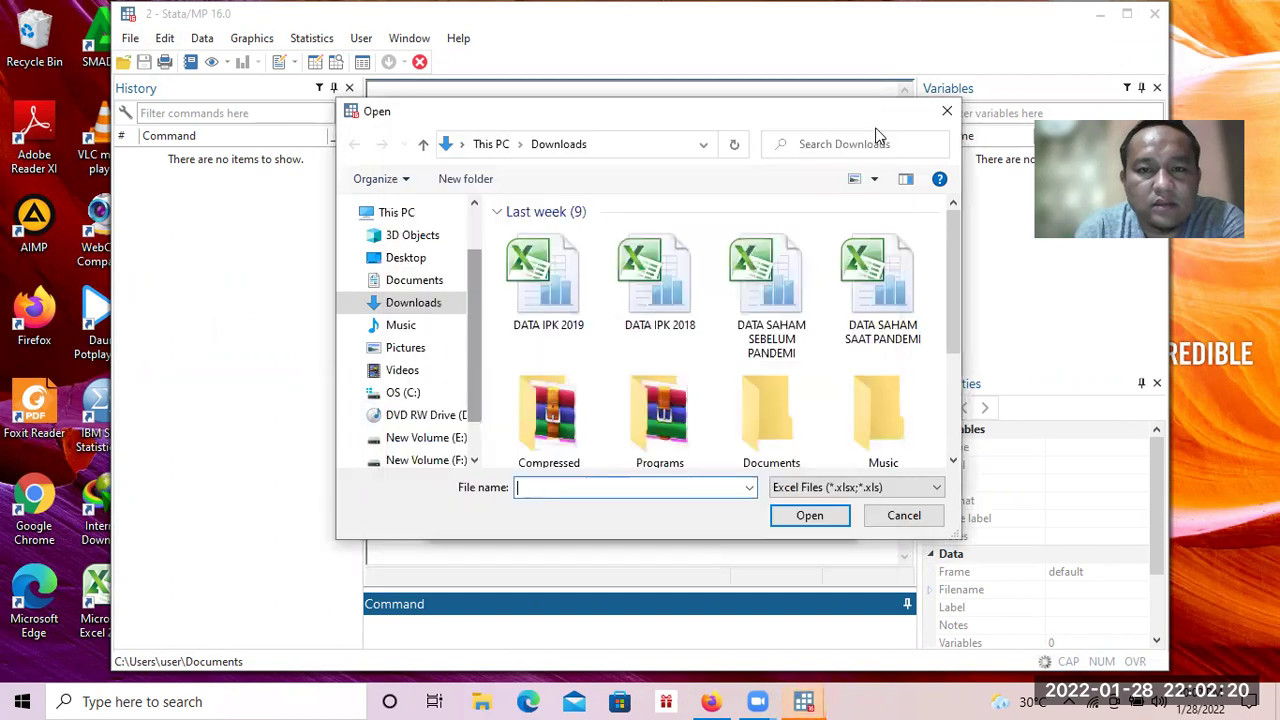
click(537, 302)
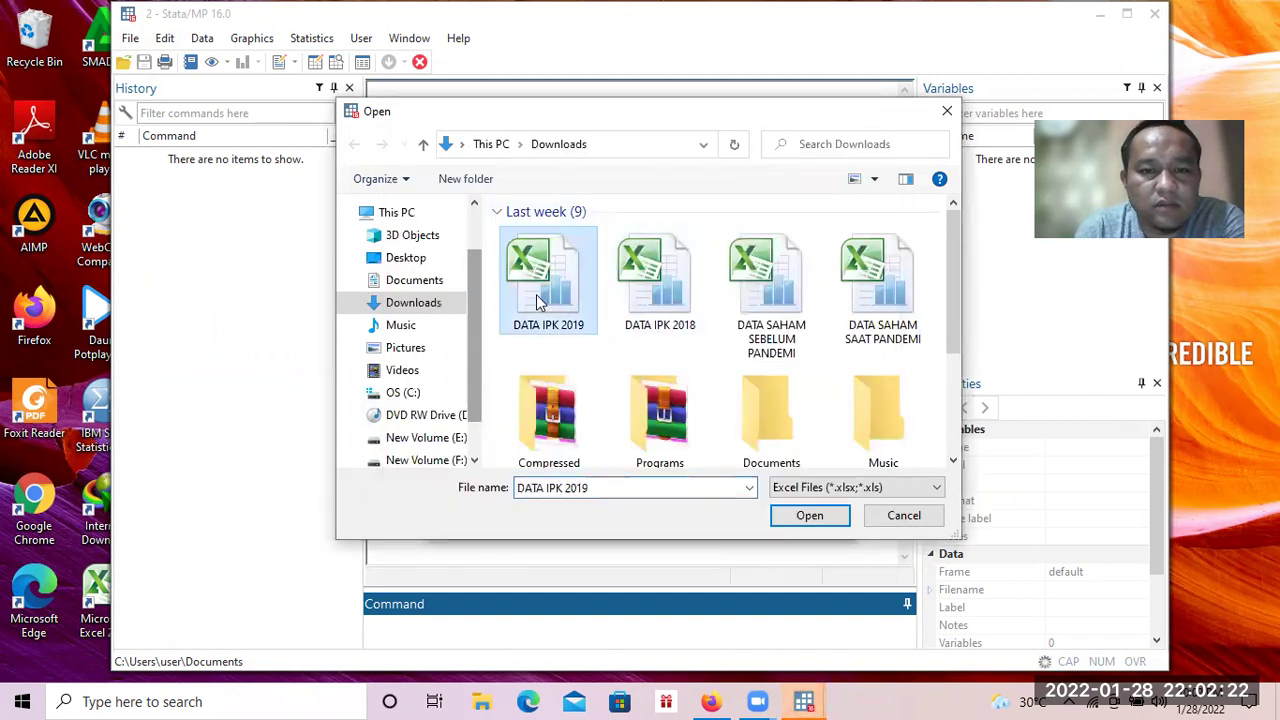
click(797, 517)
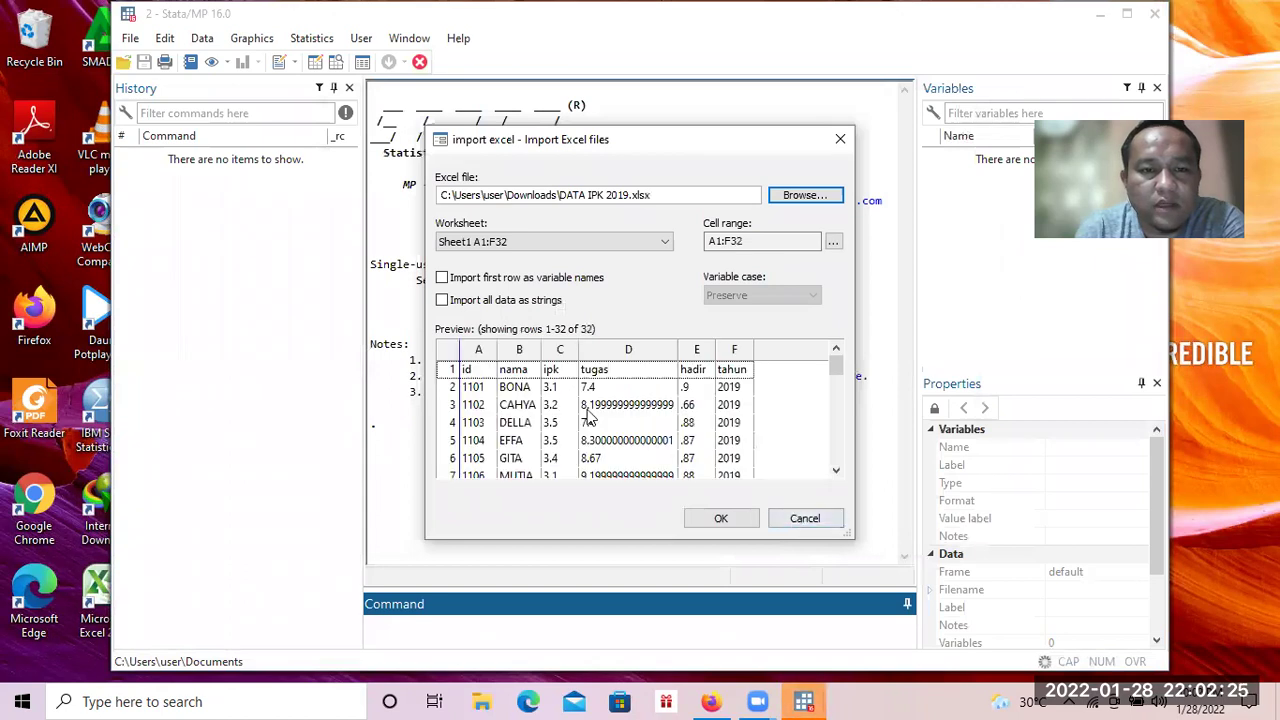
click(442, 279)
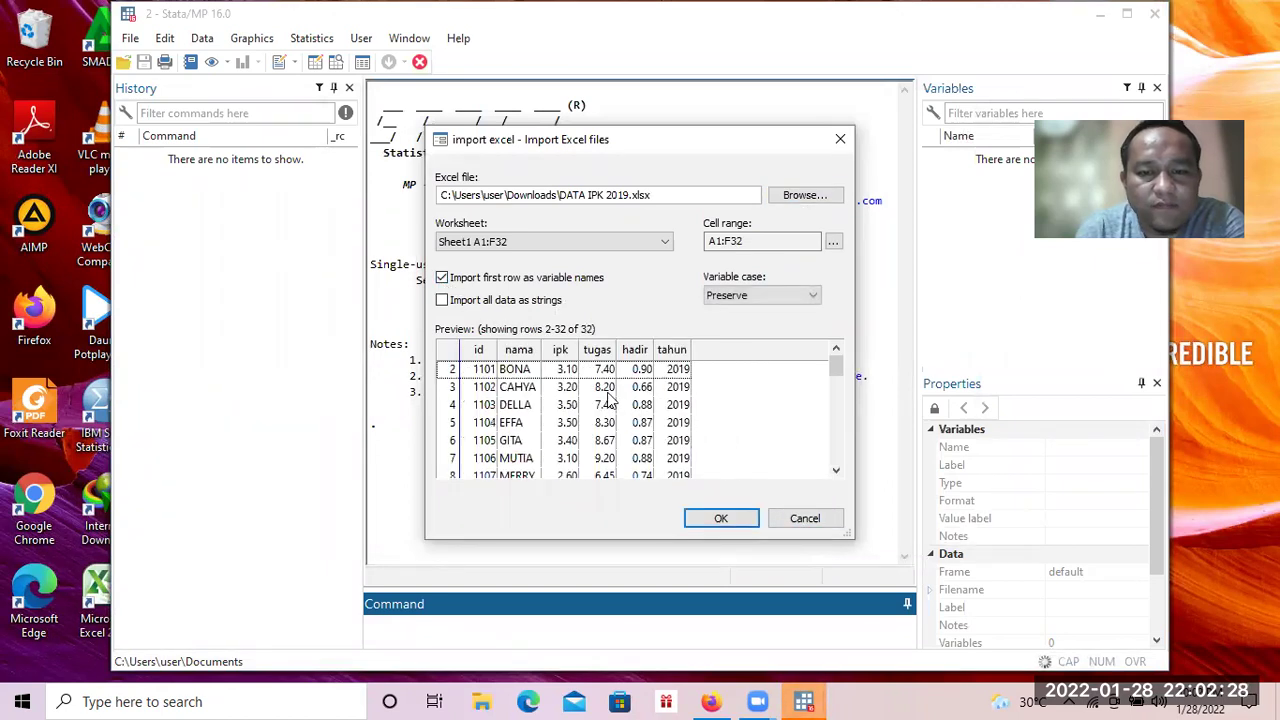
click(722, 518)
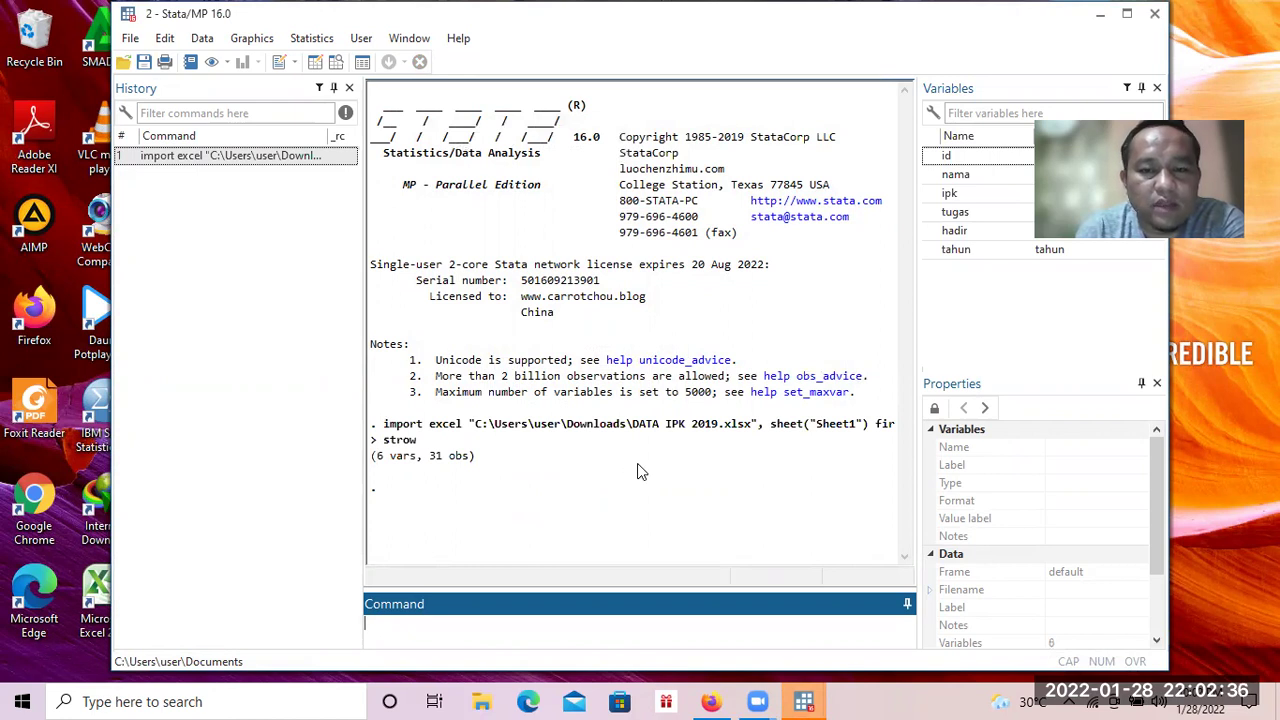
Step: Open the imported 2019 data in the Data Editor and save it in Downloads as the Stata dataset "data IPK 2019 oke"
click(314, 62)
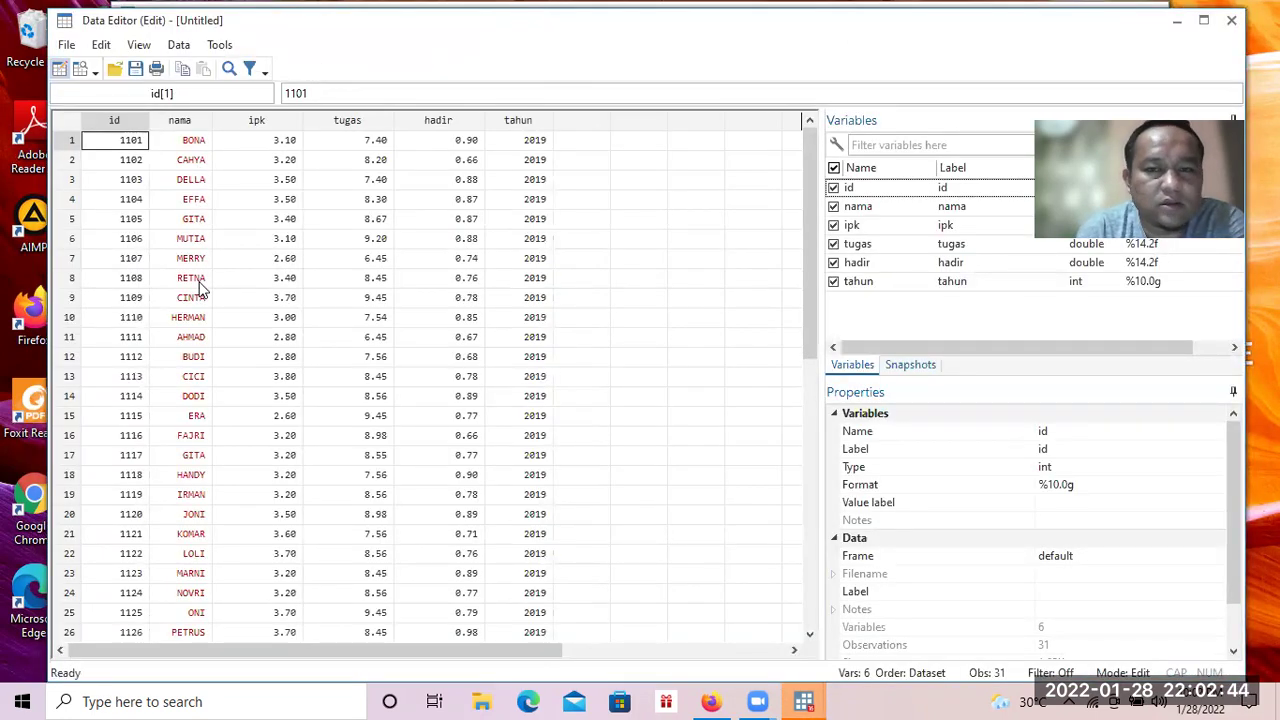
mouse_move(802, 240)
mouse_down()
mouse_move(815, 355)
mouse_move(808, 225)
mouse_up()
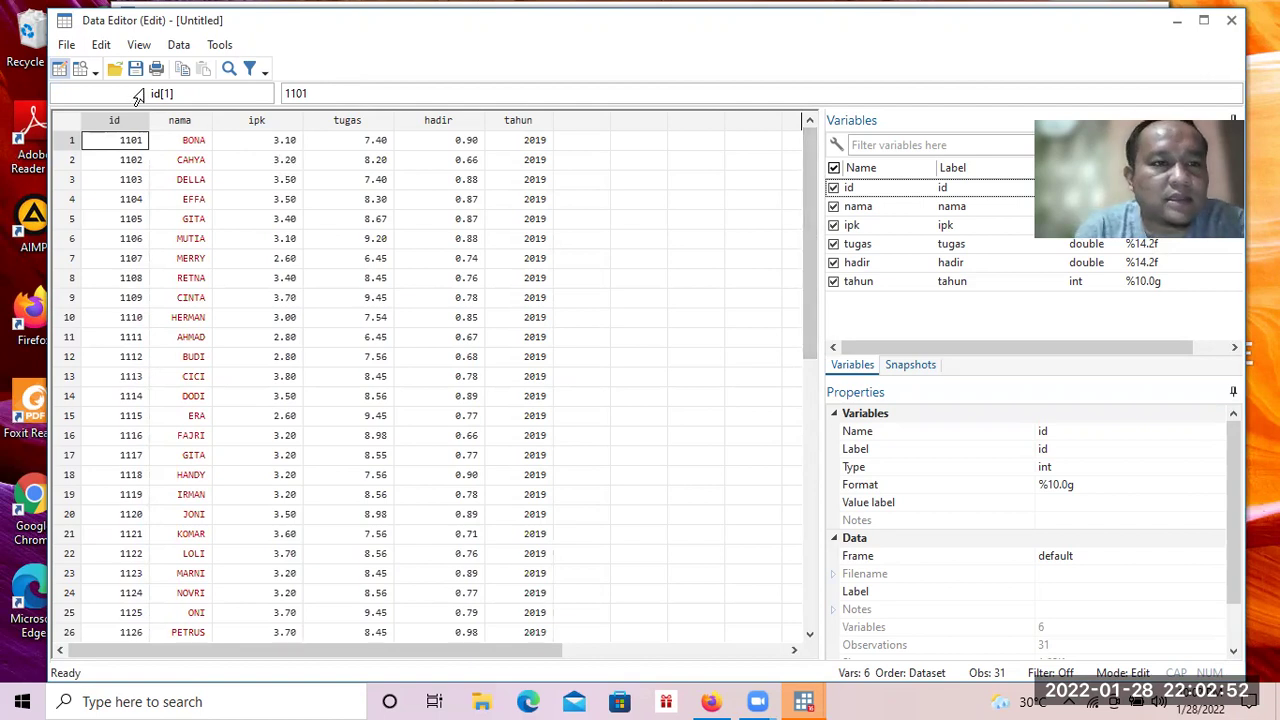
click(66, 46)
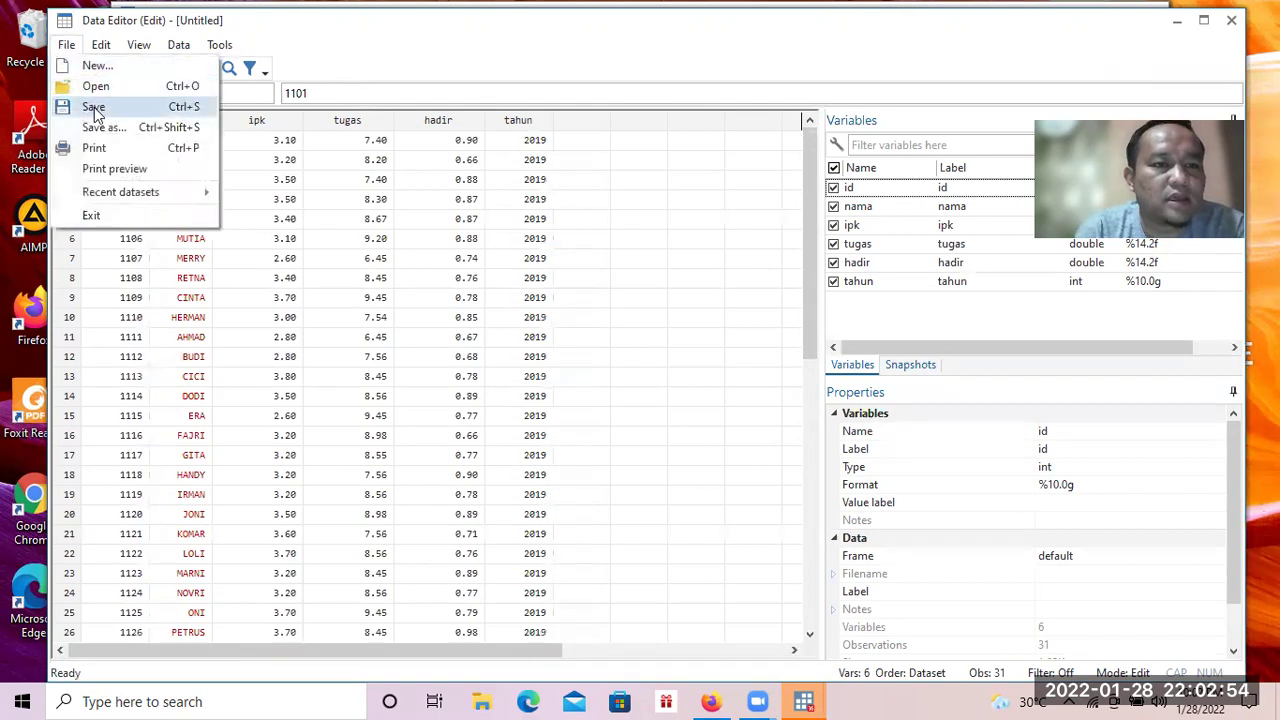
click(100, 138)
key(ctrl+s)
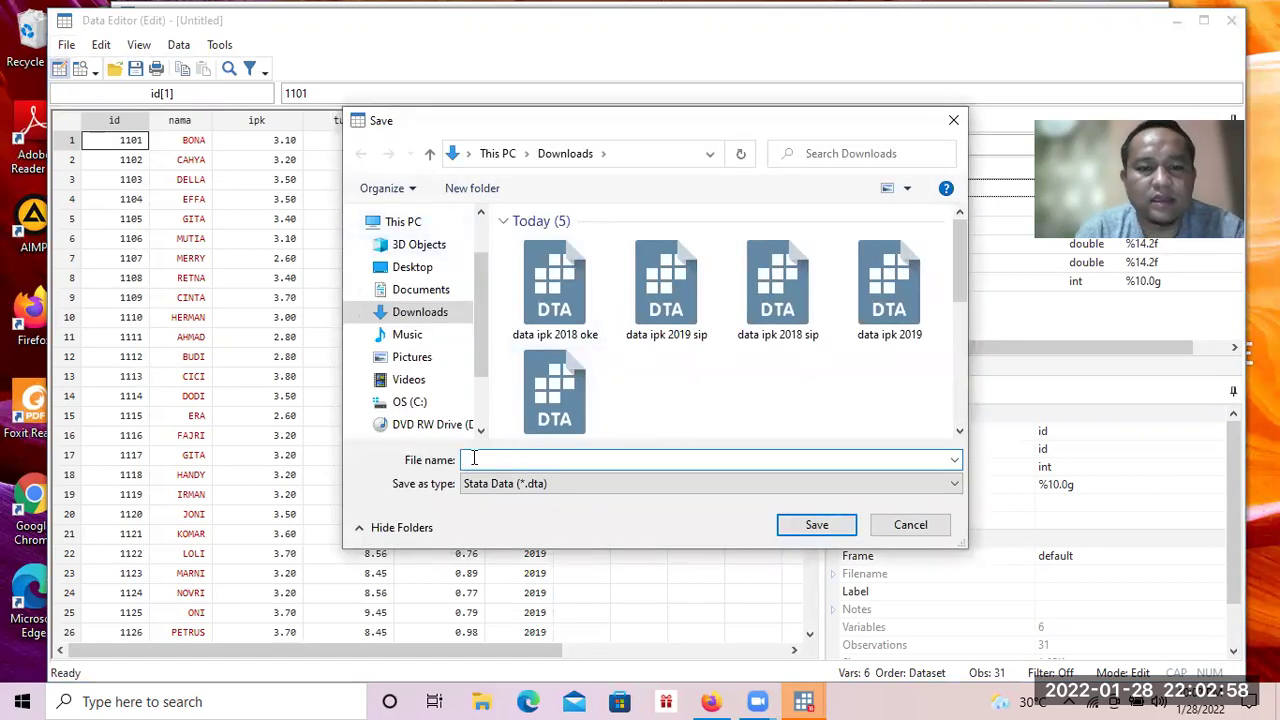
text(data )
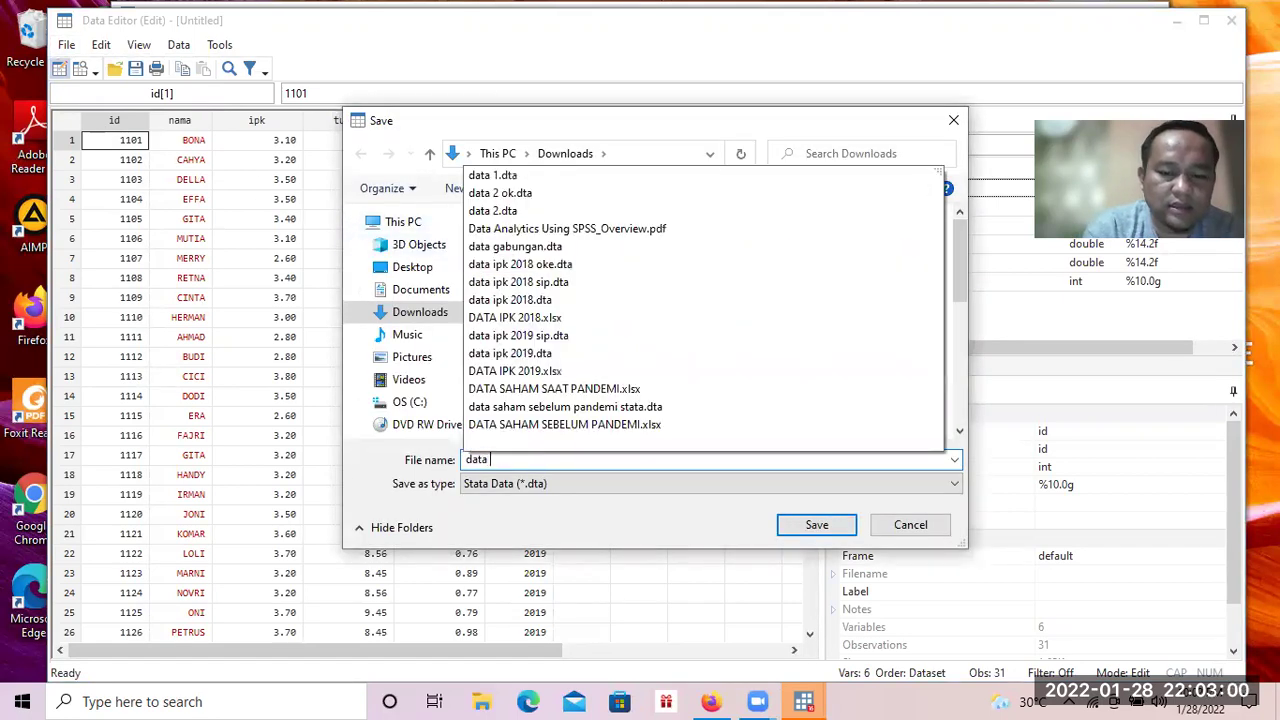
text(IPK 2019 oke)
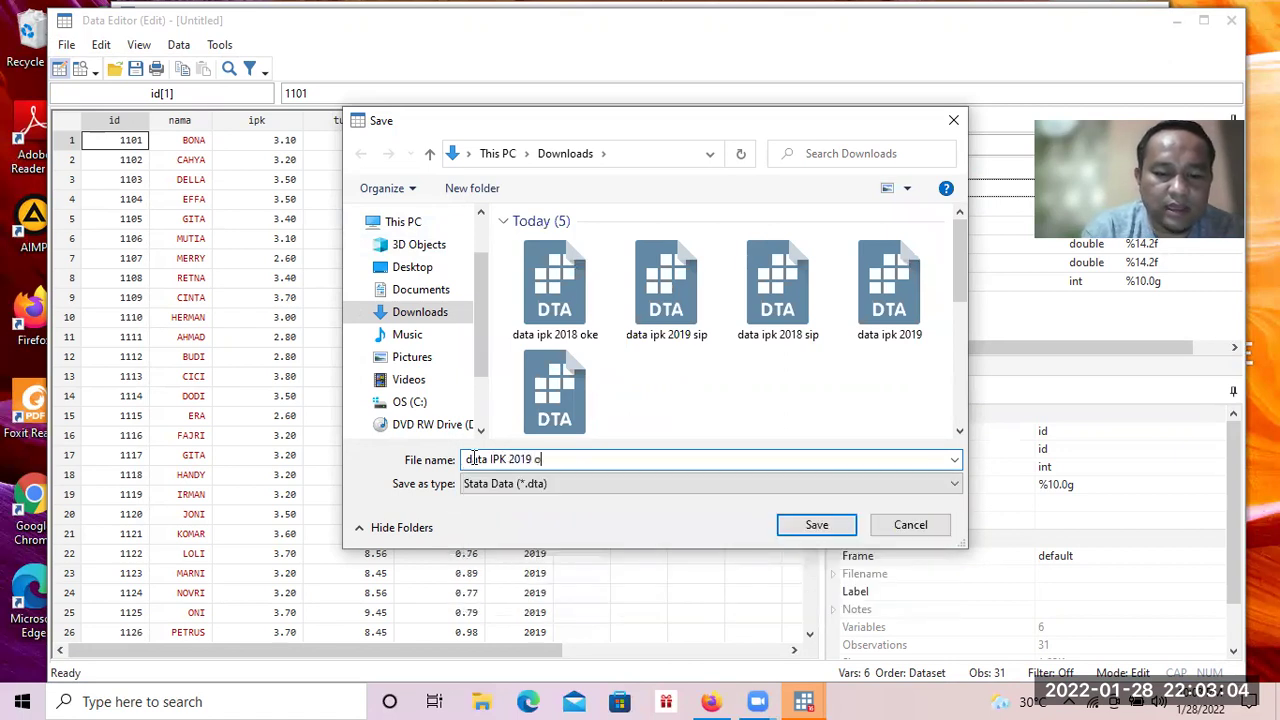
click(794, 526)
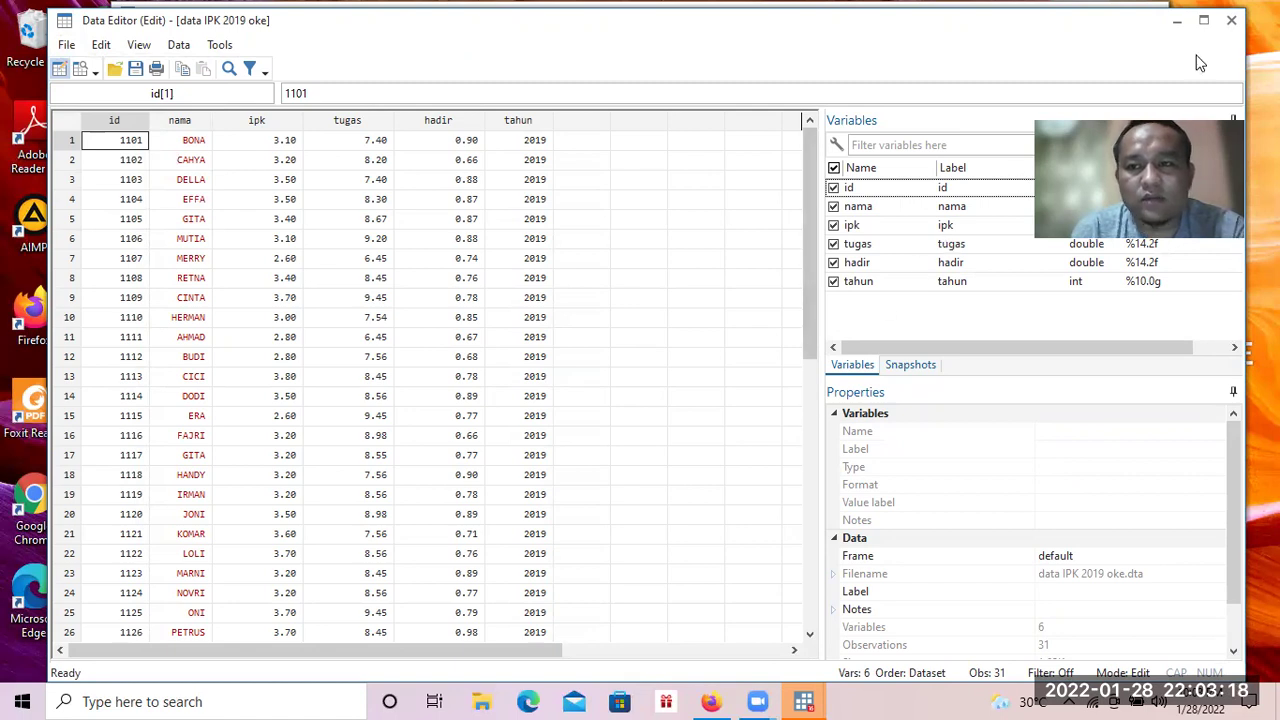
Step: Close the Data Editor and both open Stata sessions, dismissing the Stata 17 announcement
click(1231, 20)
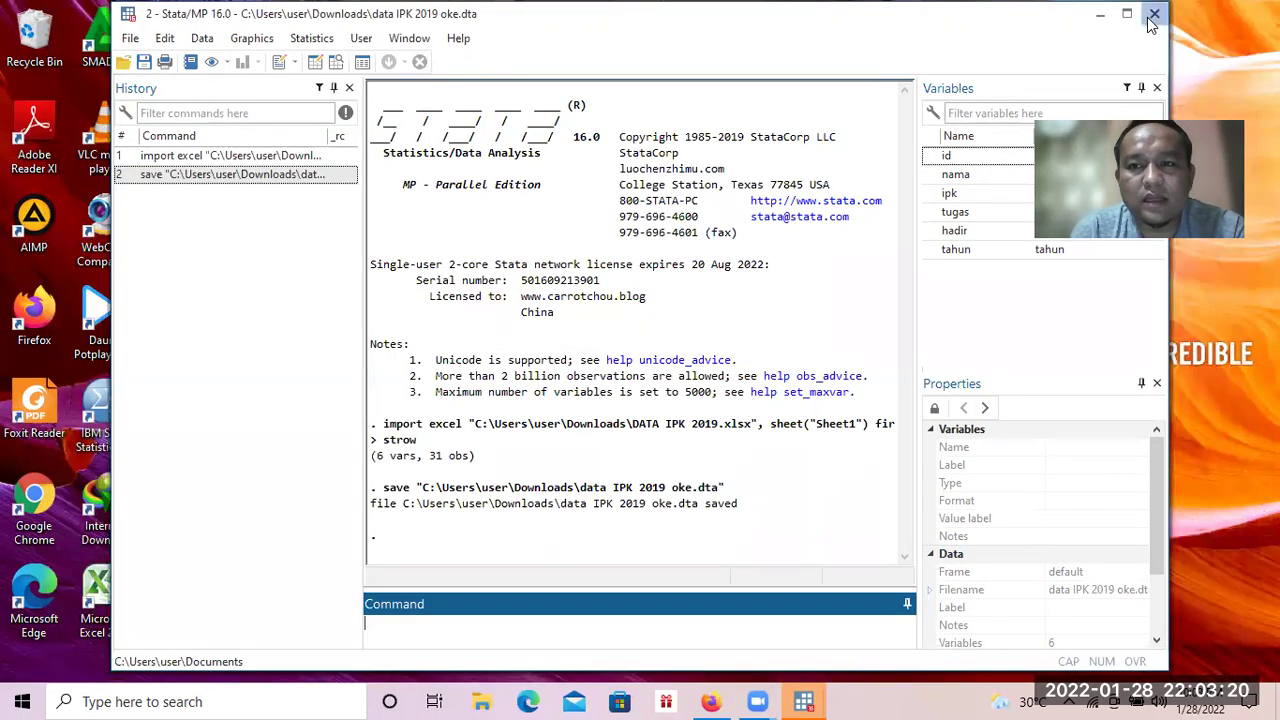
click(1150, 22)
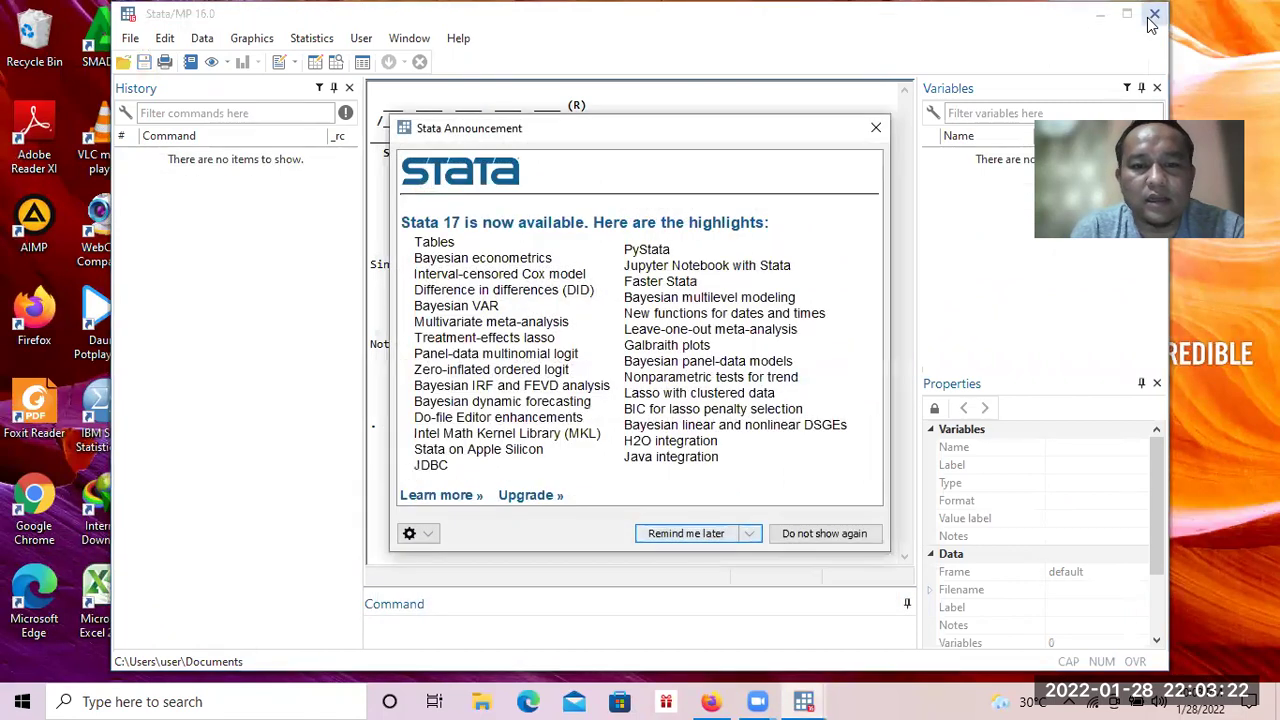
click(875, 130)
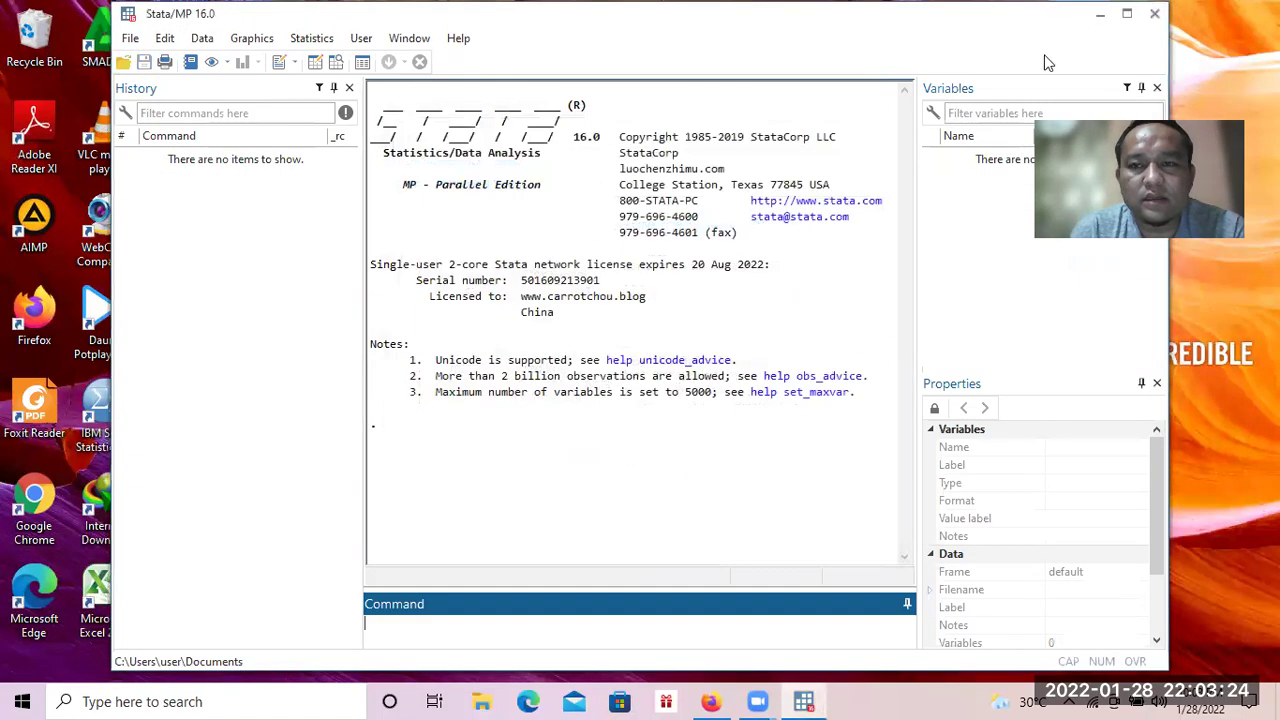
click(1155, 22)
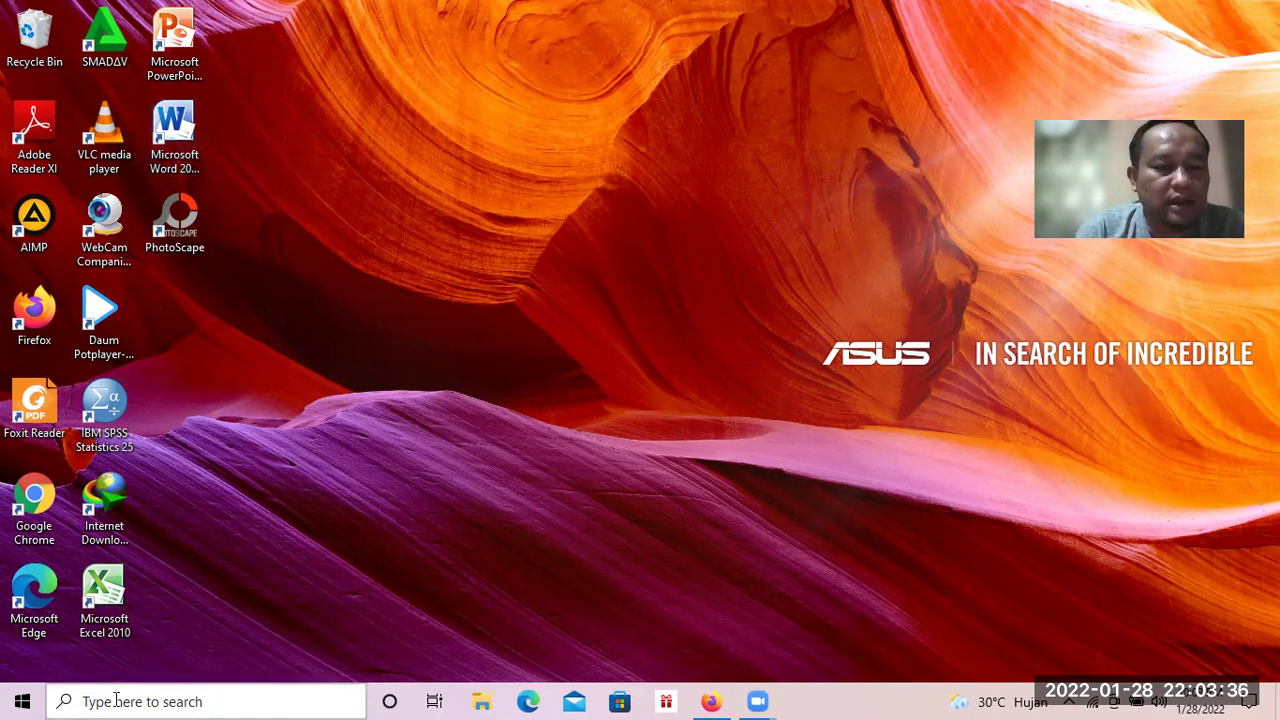
Step: Open the Stata dataset "data ipk 2018 oke" from the recent files in File Explorer
click(22, 700)
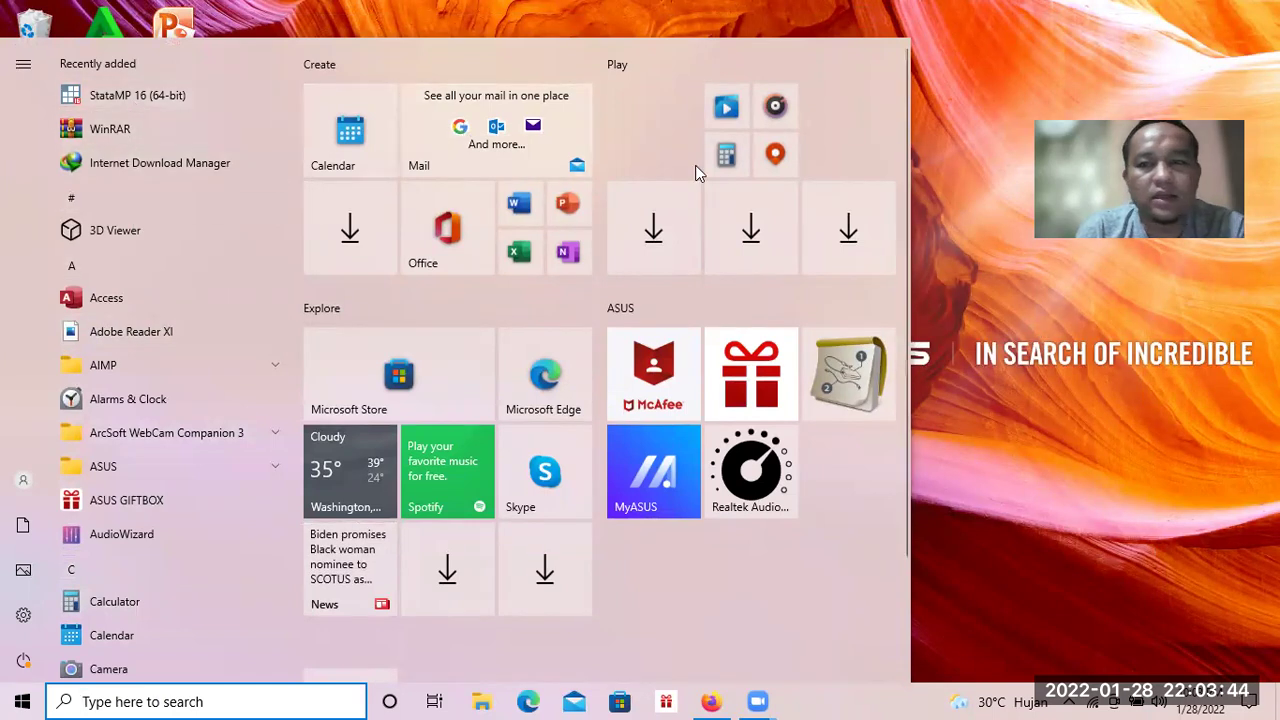
click(956, 113)
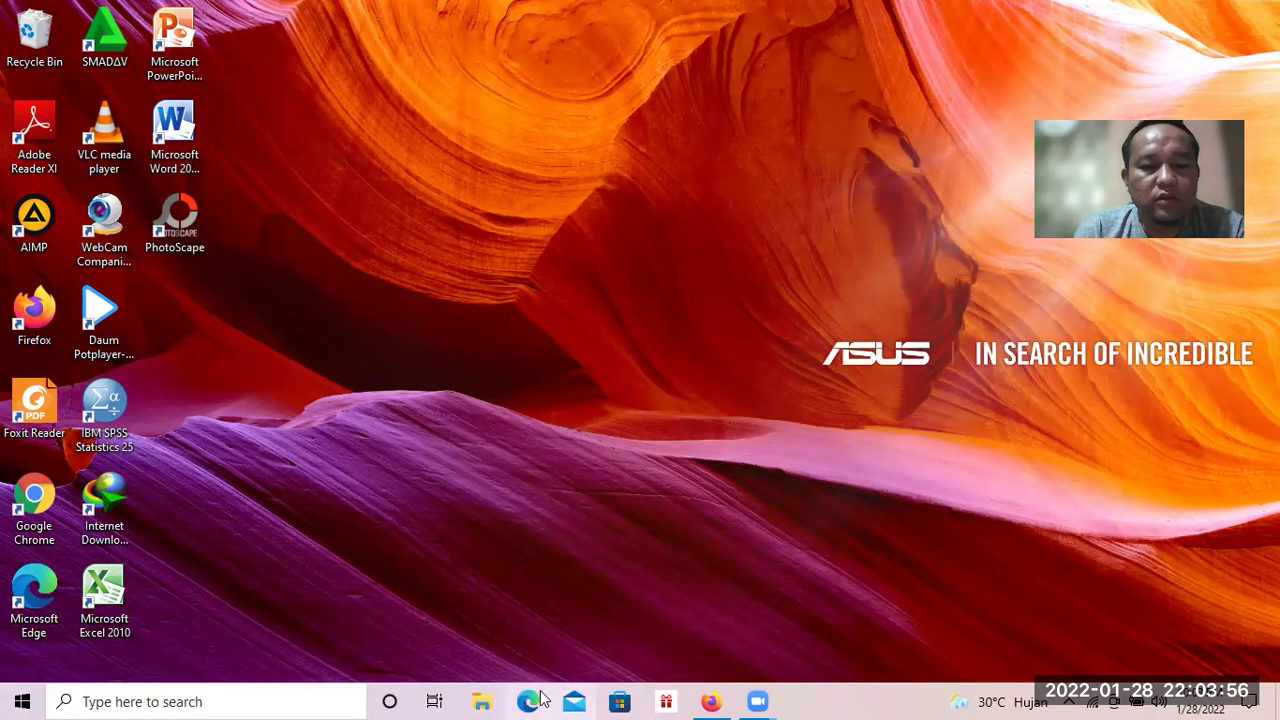
click(481, 700)
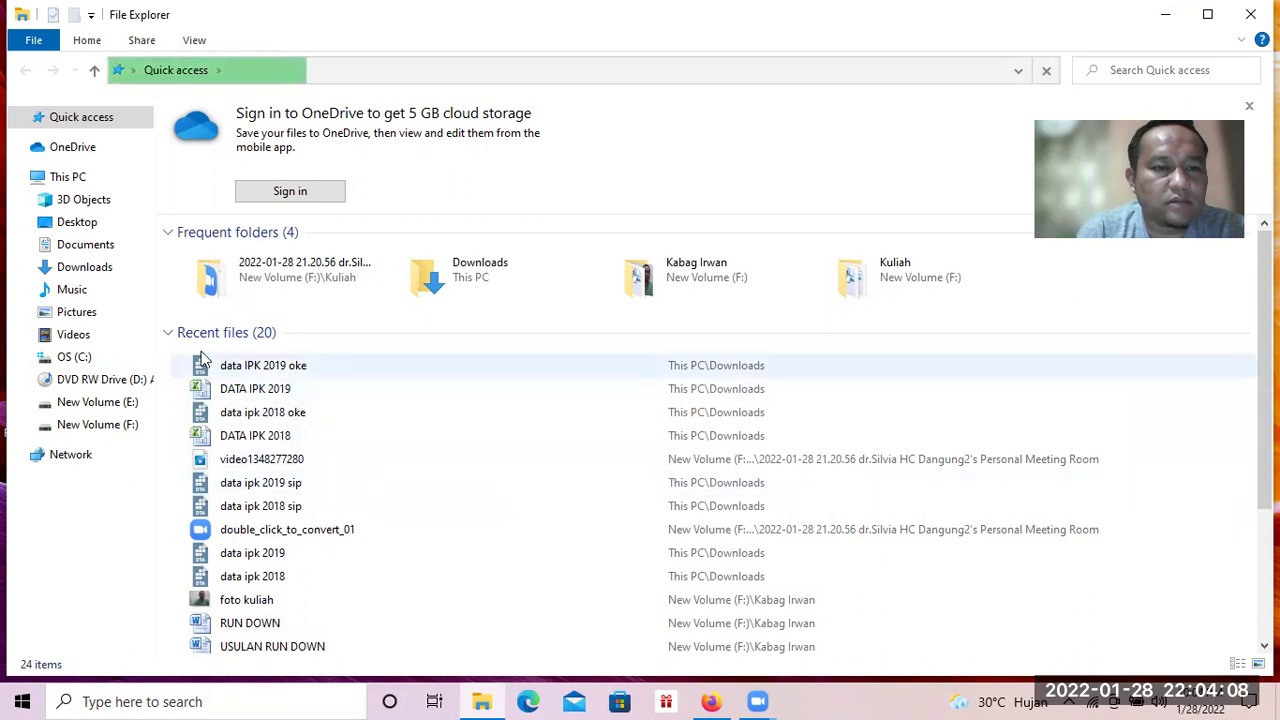
click(255, 417)
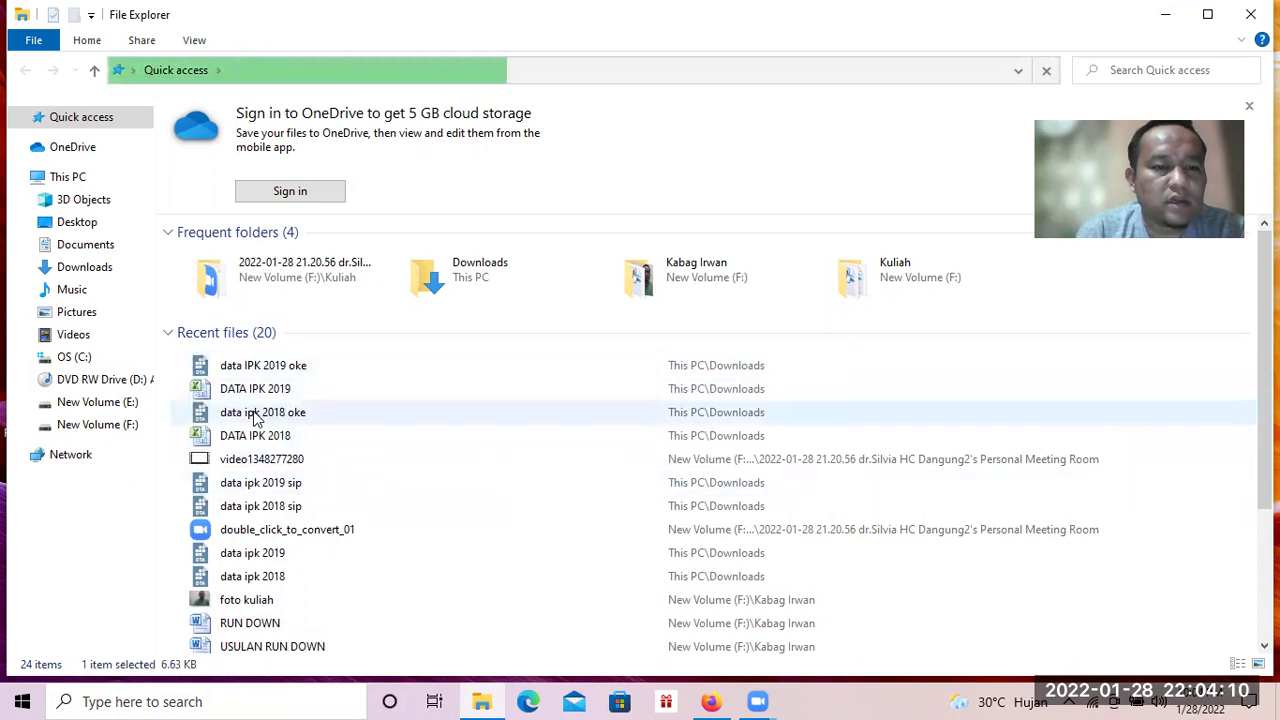
double_click(255, 417)
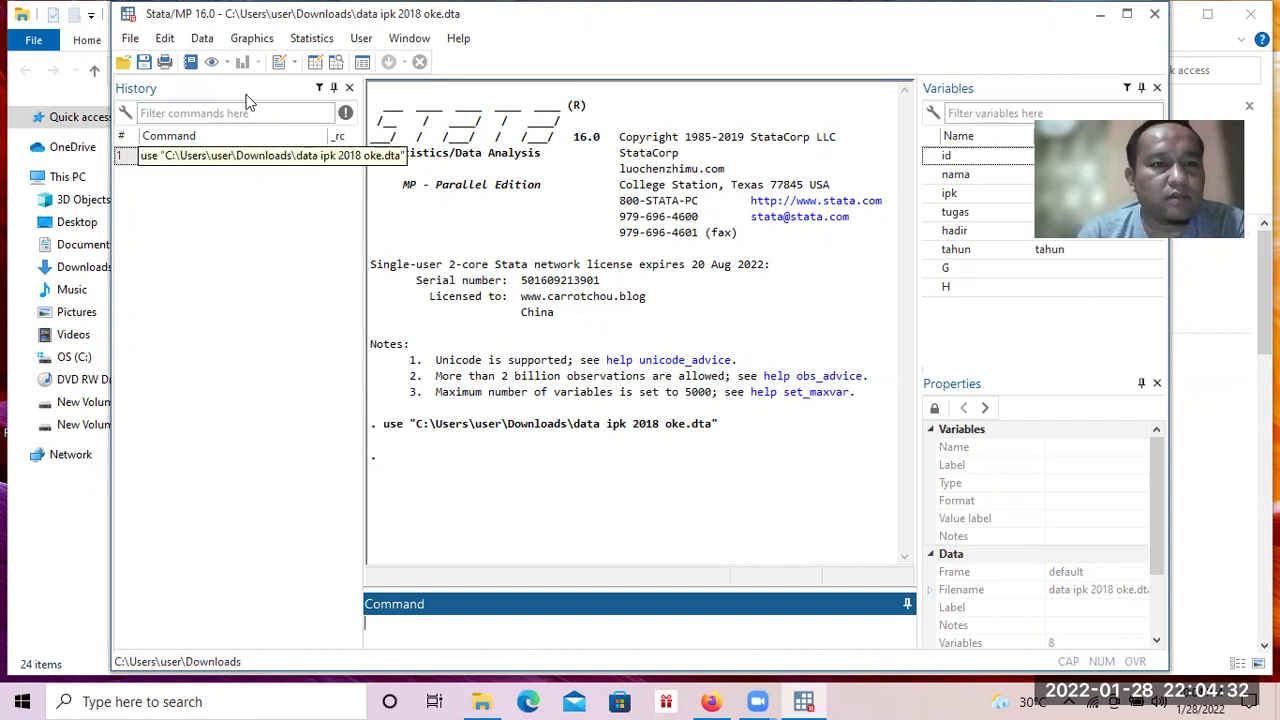
Step: Set up a one-to-one merge of two datasets with id and tahun as the key variables
click(202, 40)
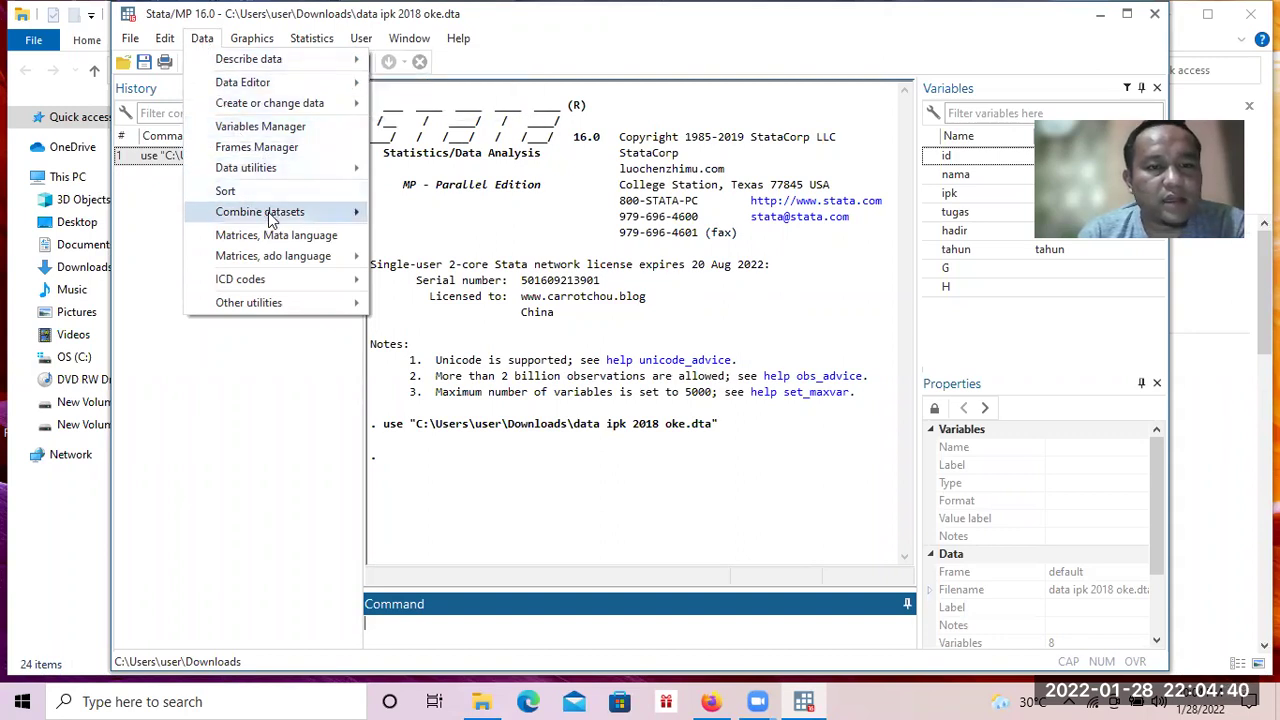
mouse_move(296, 215)
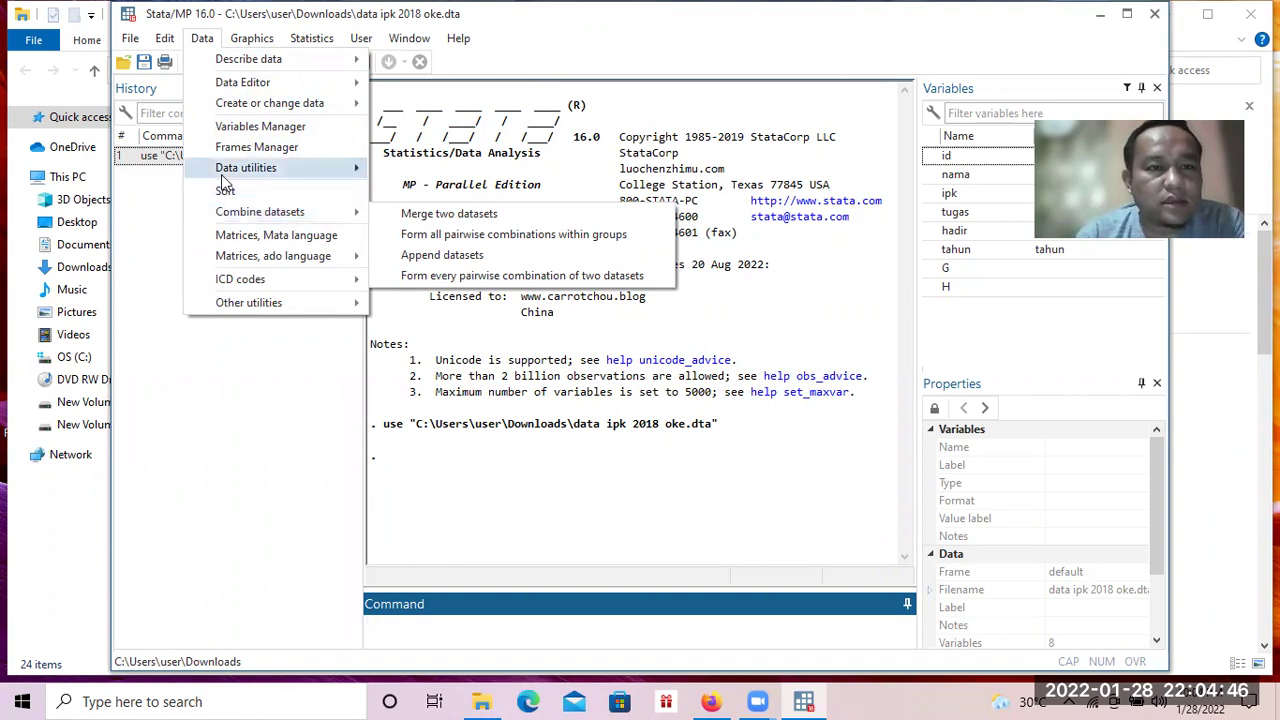
click(202, 40)
click(203, 43)
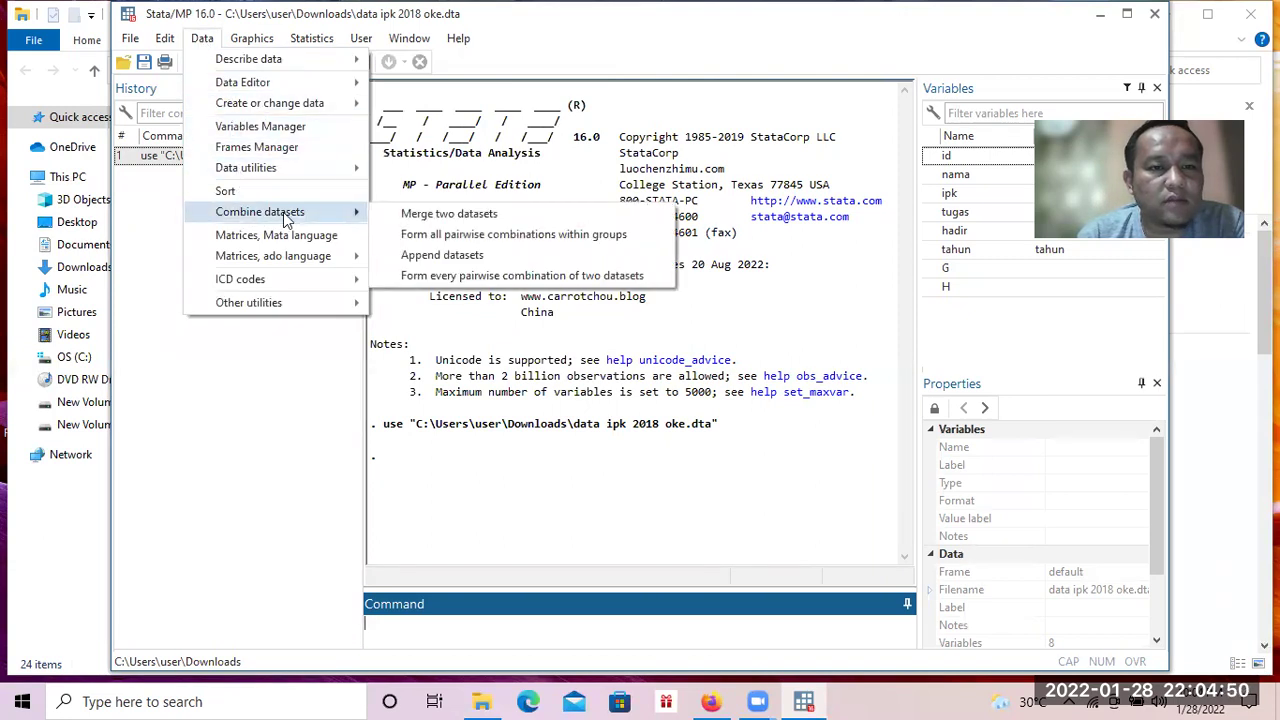
click(456, 216)
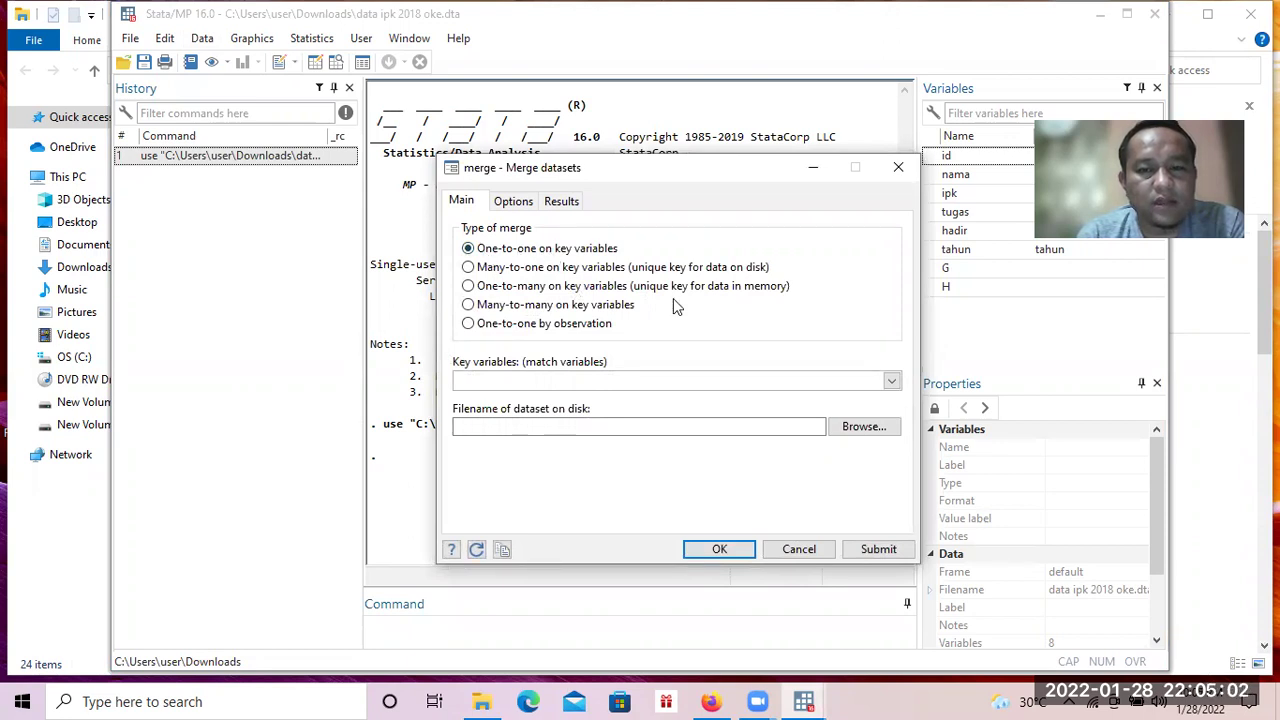
click(891, 381)
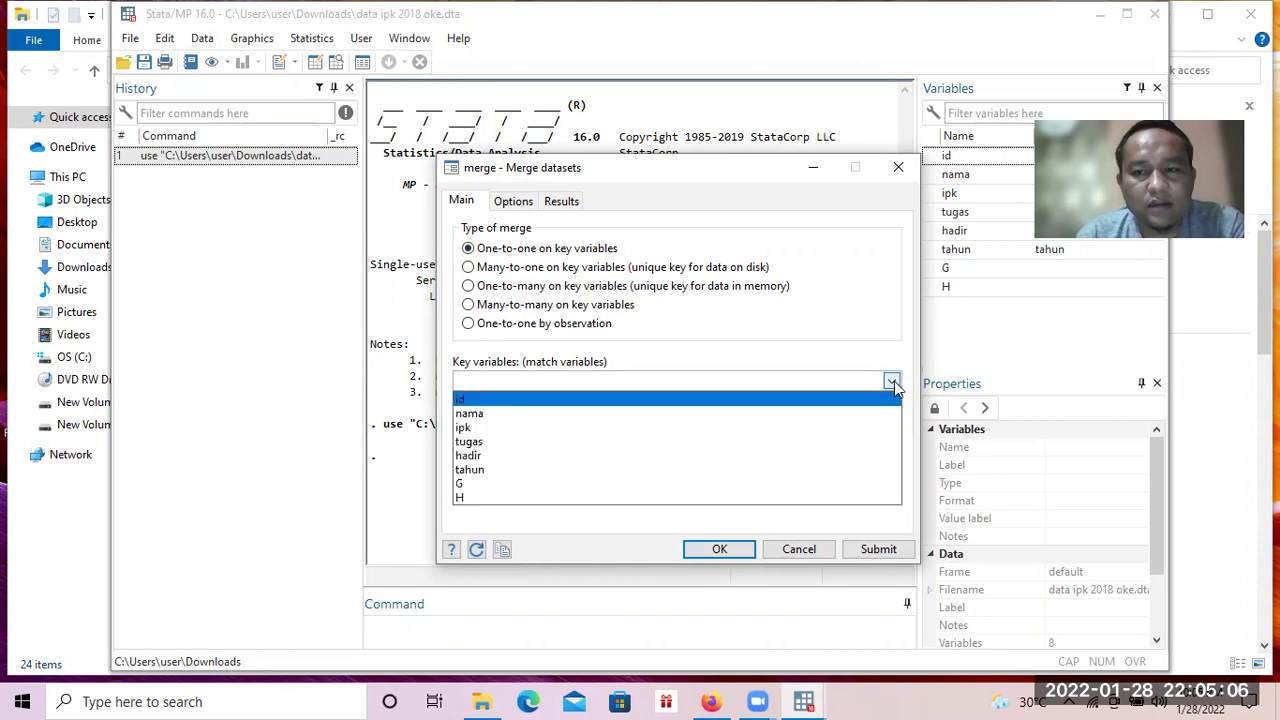
click(540, 400)
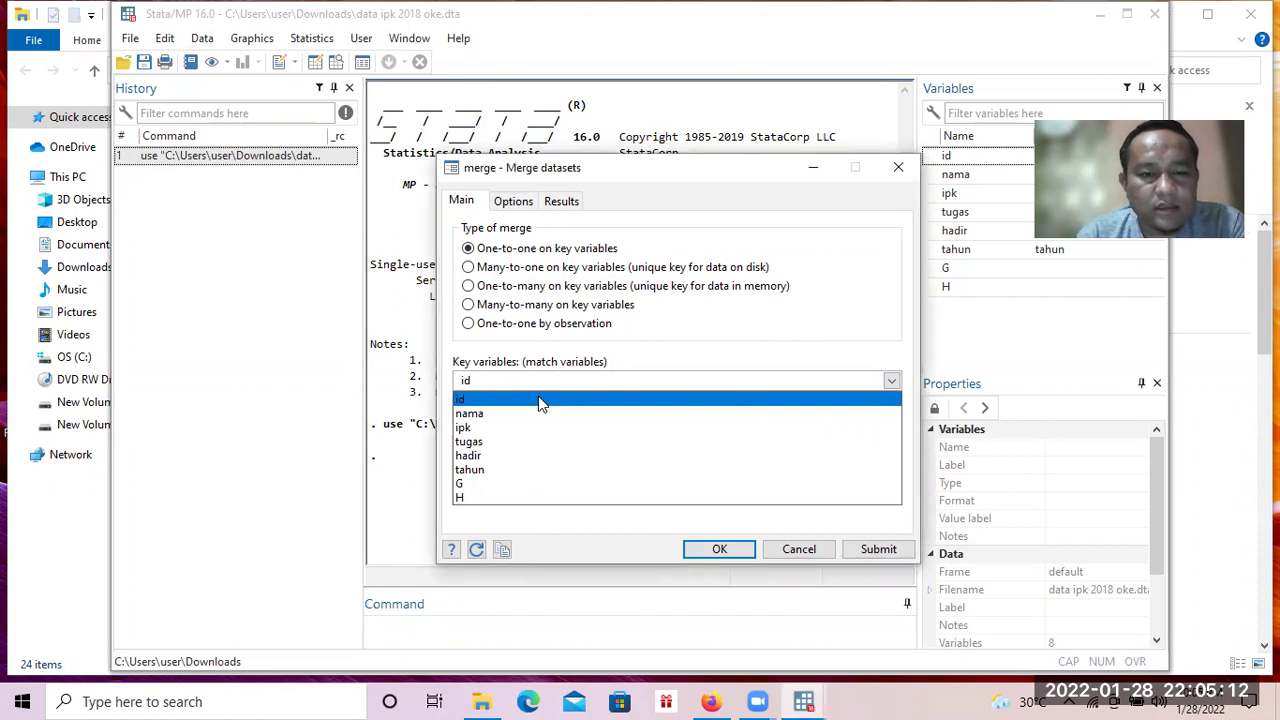
click(495, 470)
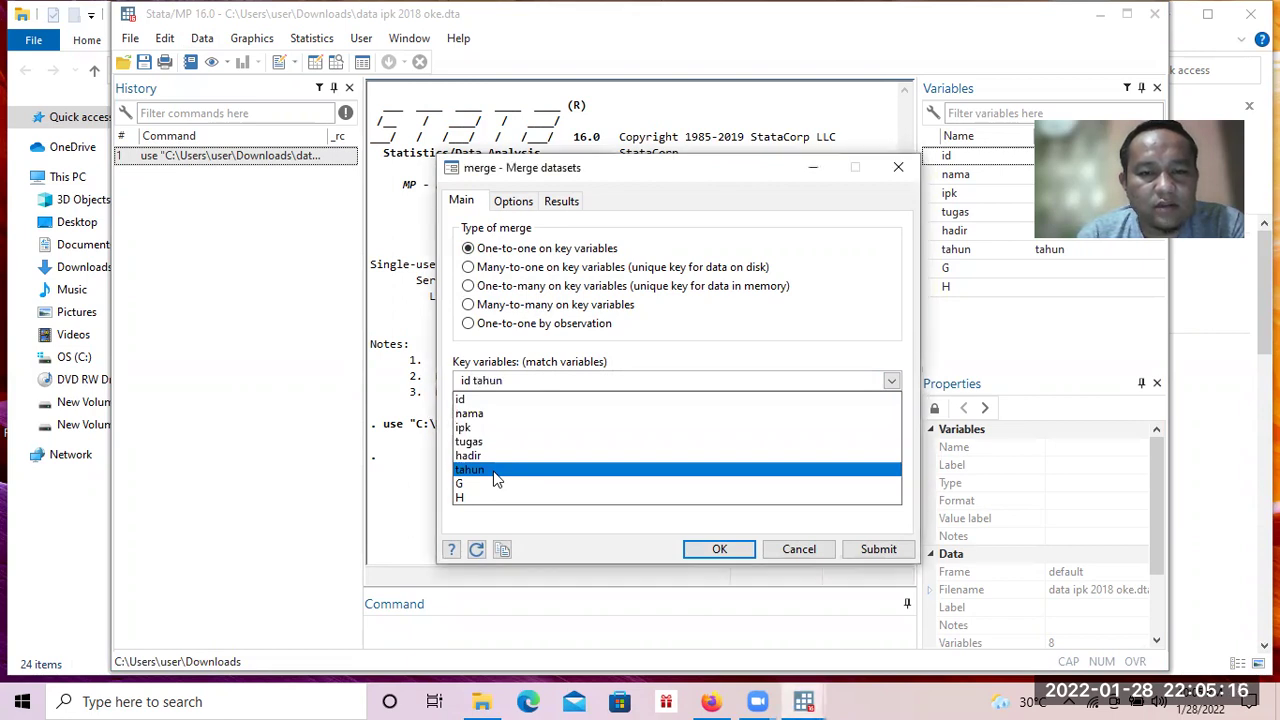
click(695, 561)
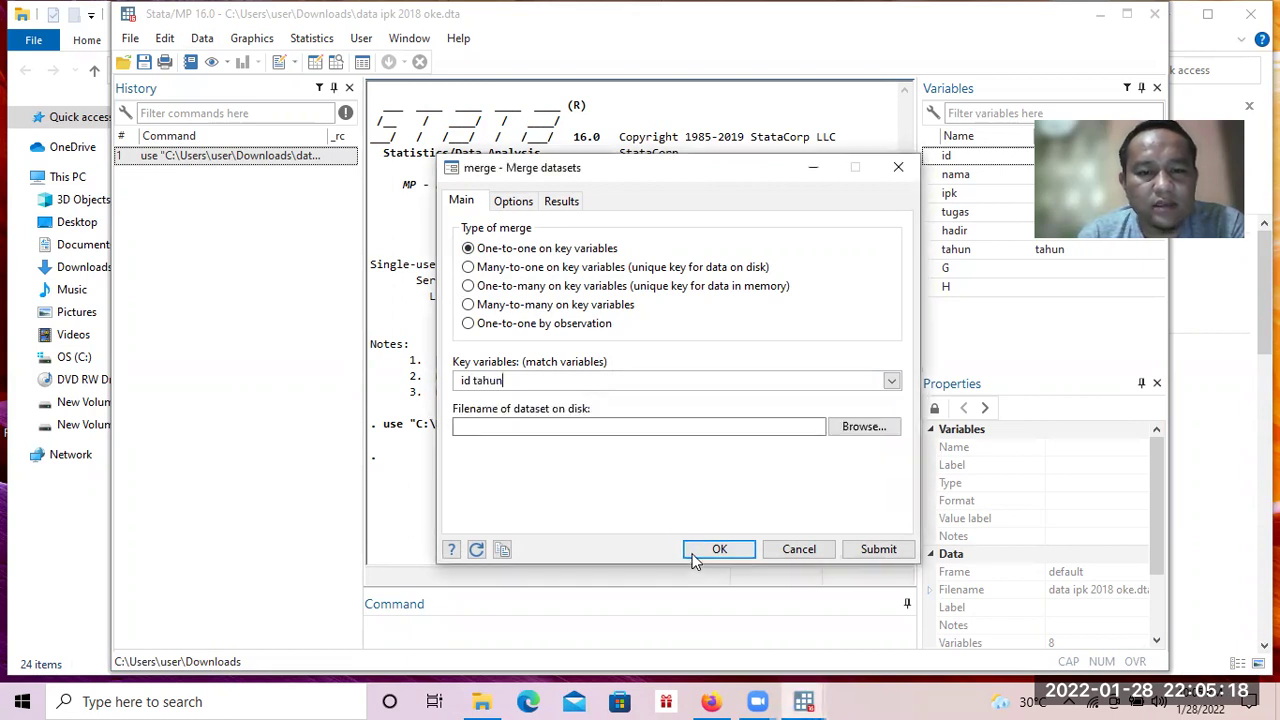
Step: Choose "data IPK 2019 oke" from Downloads as the dataset on disk and run the merge
click(857, 430)
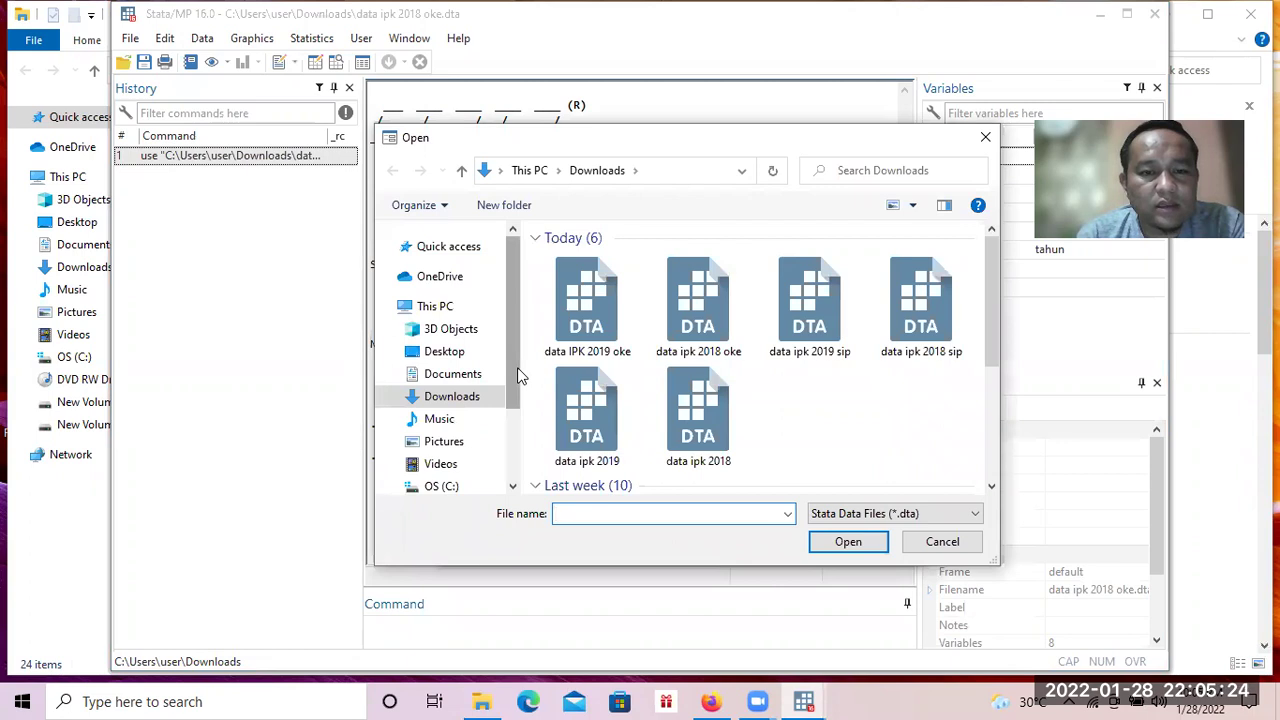
click(585, 333)
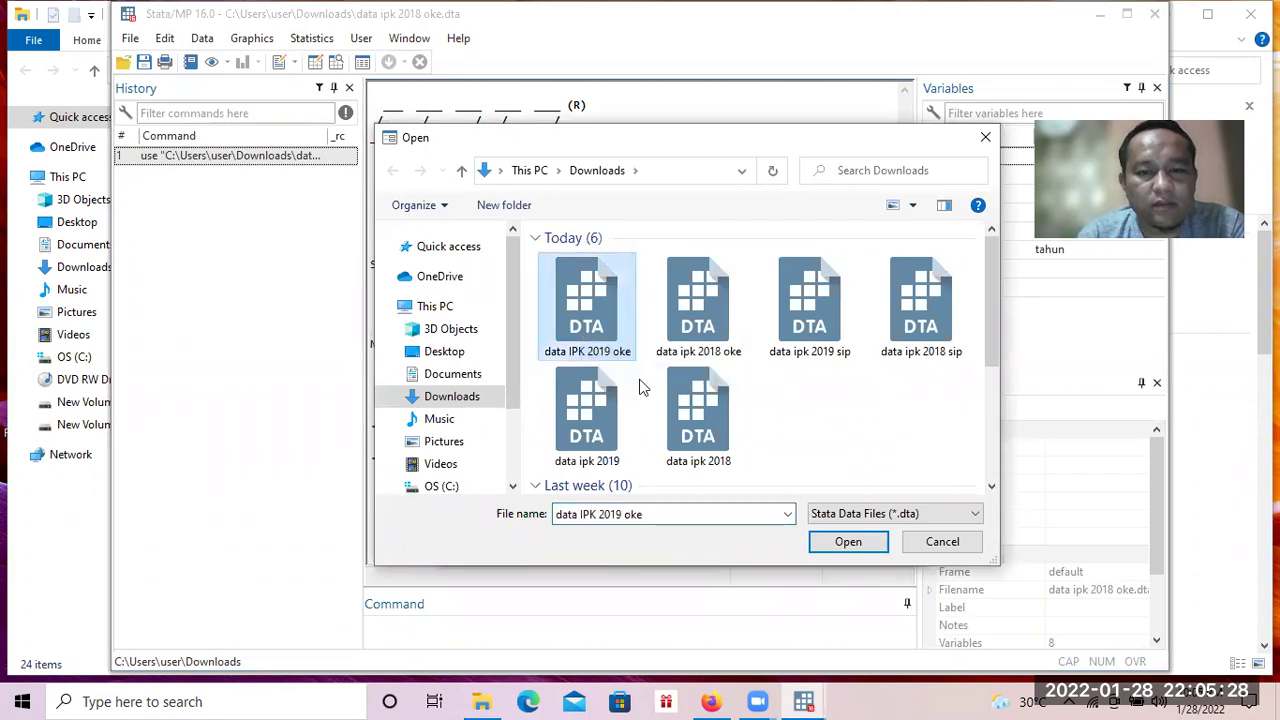
click(835, 542)
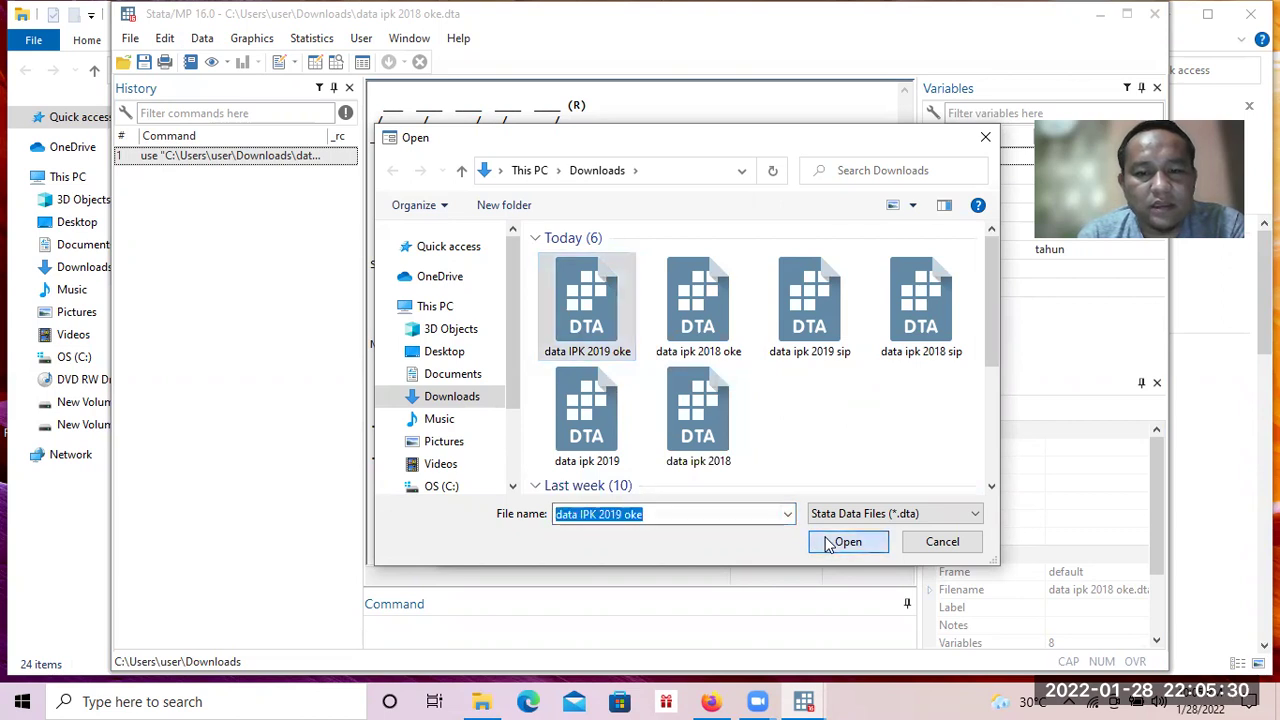
click(728, 551)
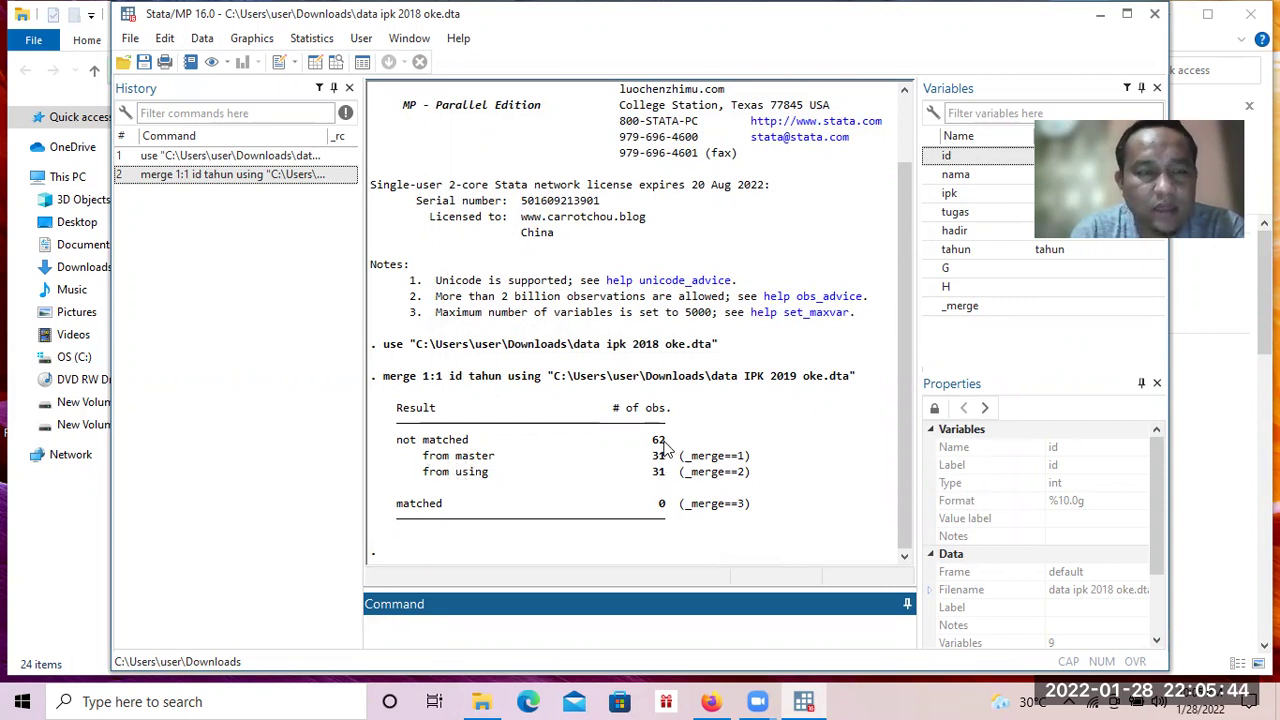
Step: Review the merged 2018 and 2019 observations and the _merge variable in the Data Editor, and return to the main Stata window
click(313, 64)
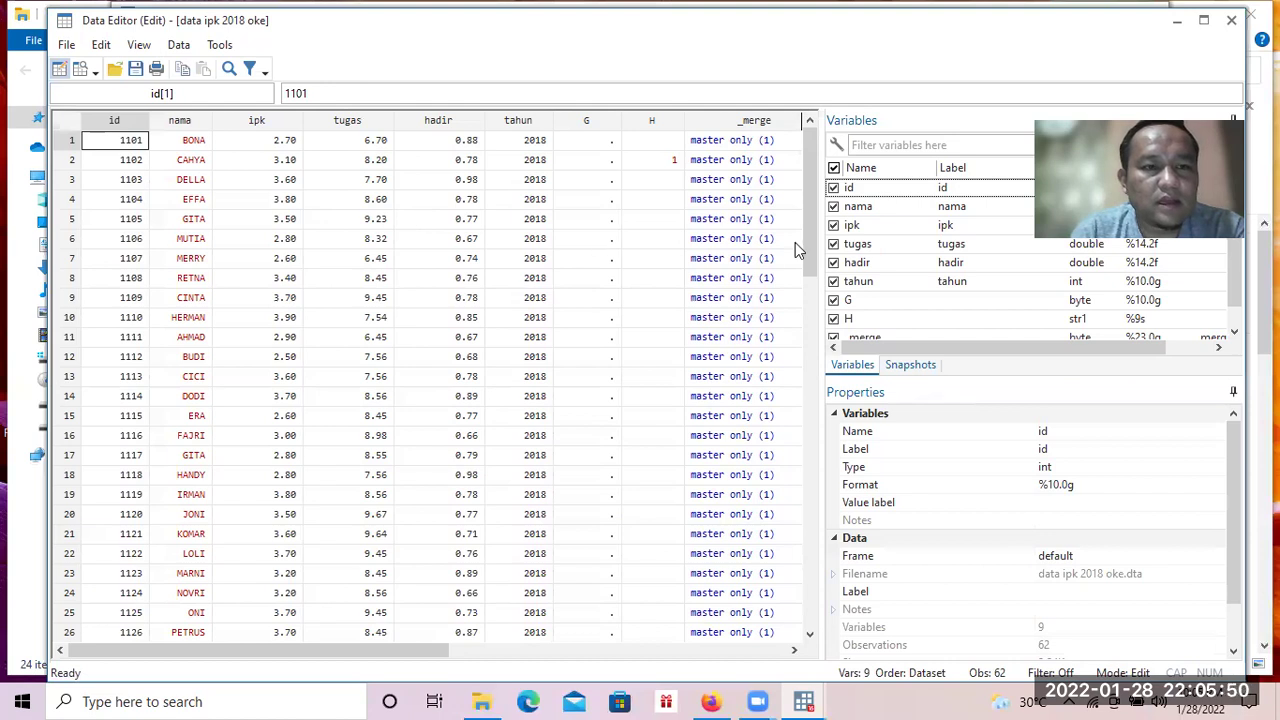
drag(815, 240, 821, 325)
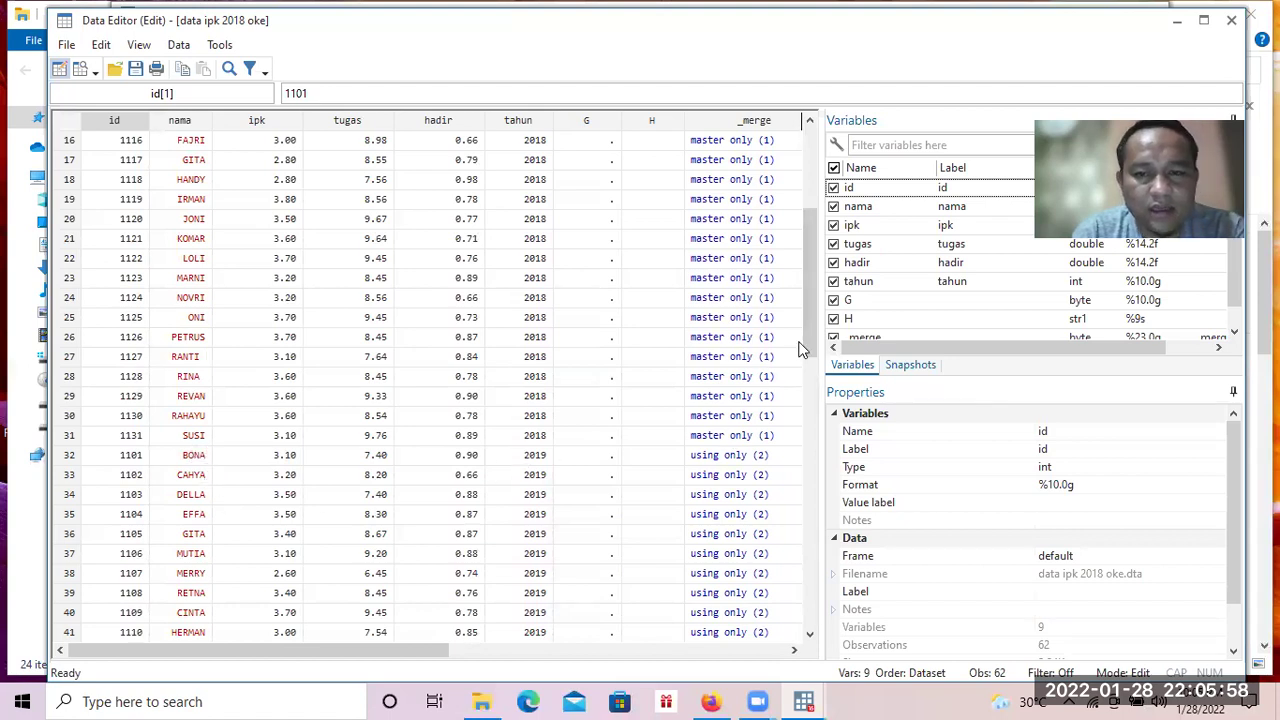
drag(804, 352, 810, 500)
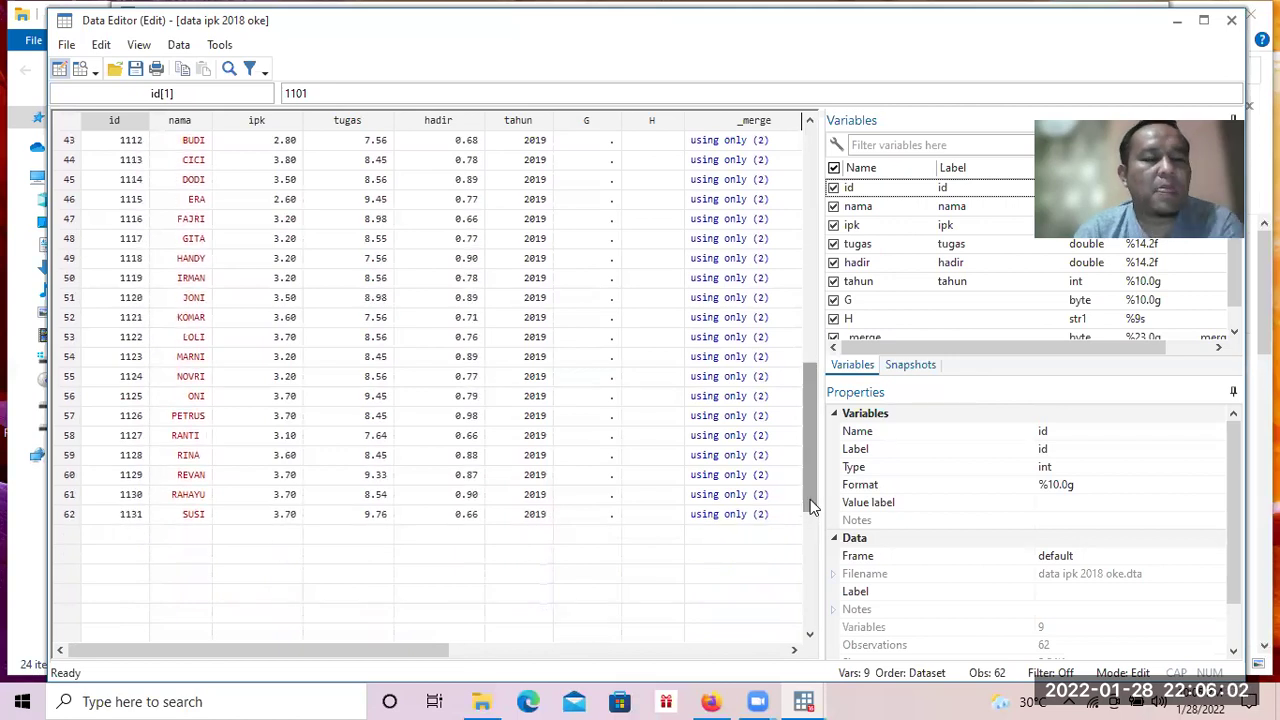
drag(810, 508, 808, 257)
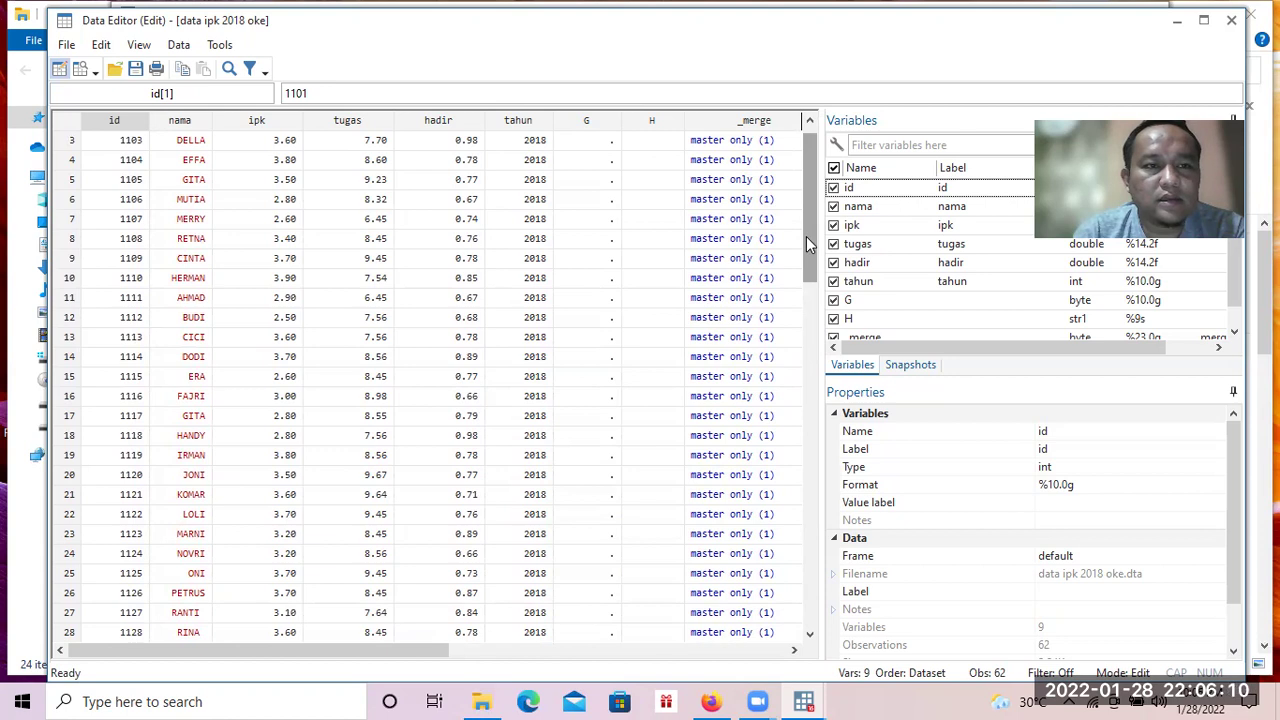
click(795, 699)
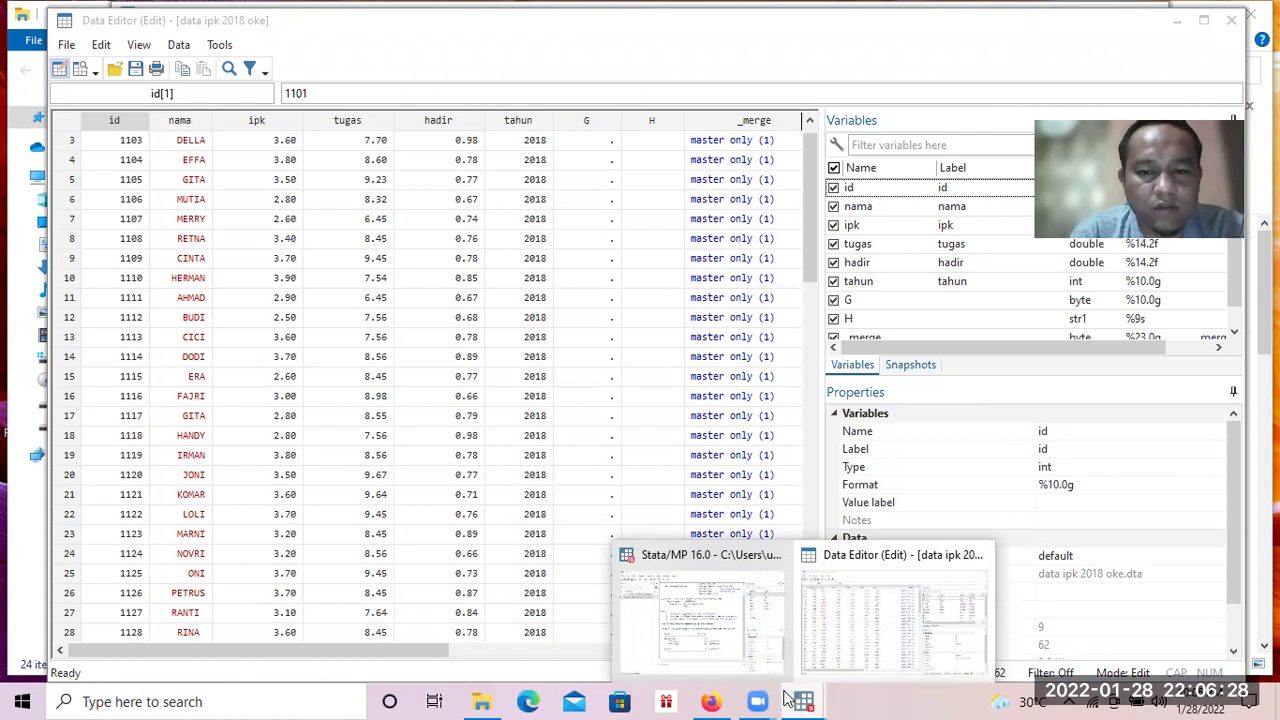
click(719, 640)
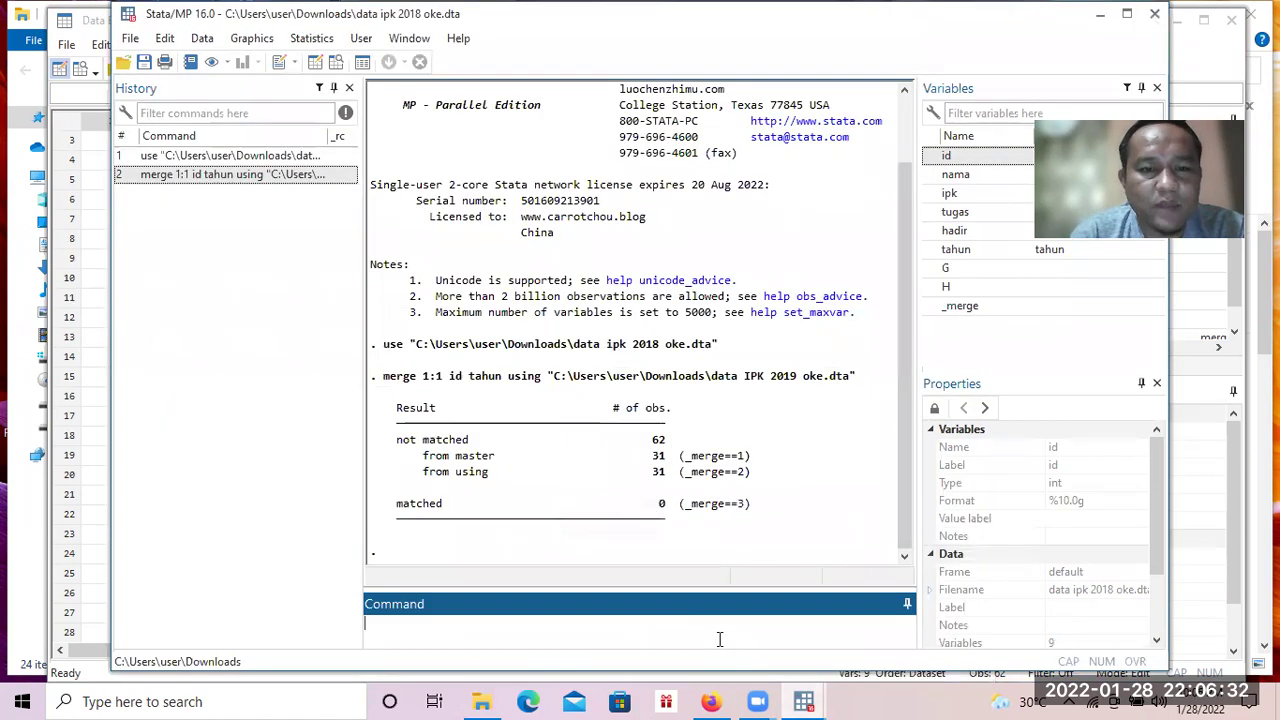